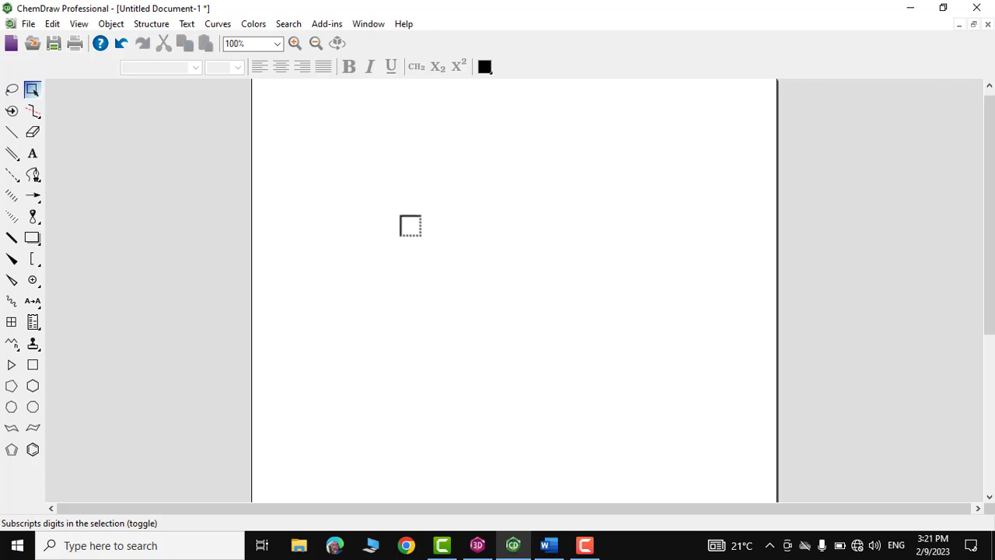
Draw a short zigzag carbon chain at the top with the Solid Bond tool
{"action": "left_click", "coordinate": [11, 134]}
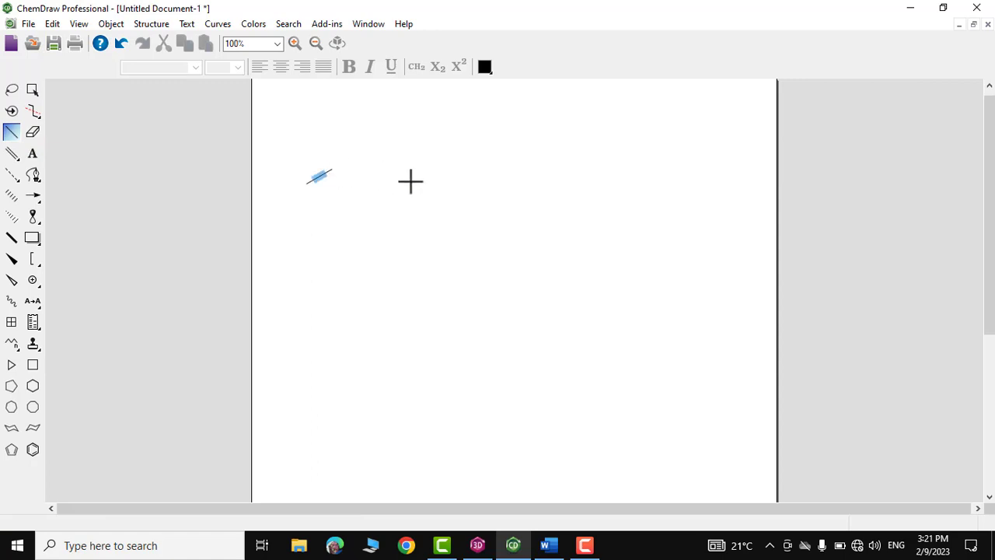
{"action": "left_click", "coordinate": [332, 169]}
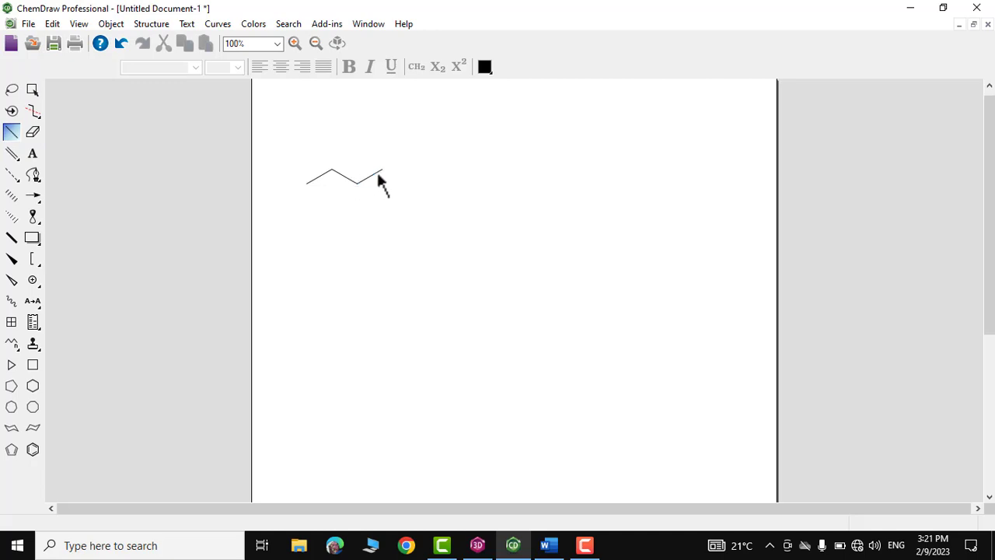
{"action": "left_click", "coordinate": [383, 170]}
{"action": "left_click", "coordinate": [434, 168]}
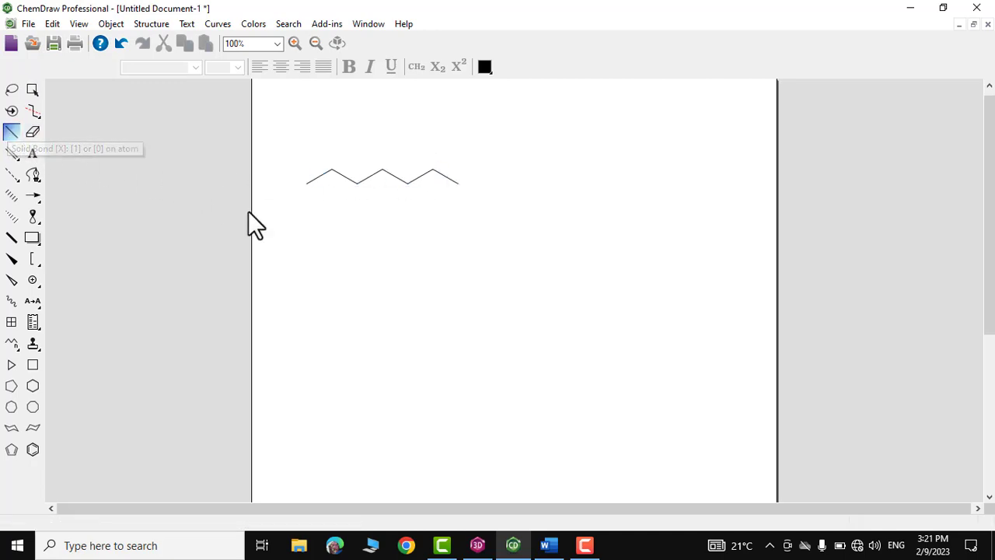
Draw a long second zigzag chain below, then a 12-unit third chain with the Chain tool
{"action": "left_click", "coordinate": [304, 234]}
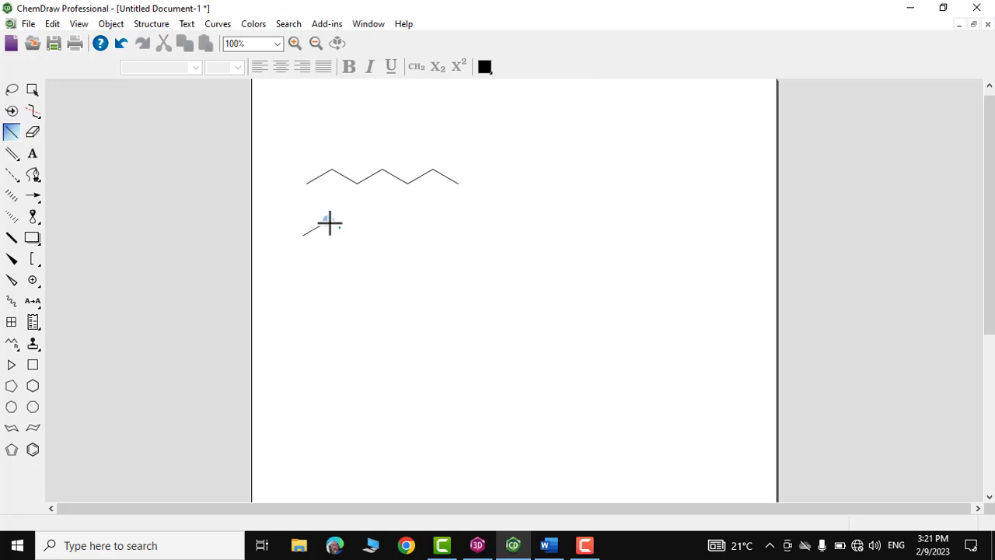
{"action": "left_click", "coordinate": [329, 221]}
{"action": "key", "text": "1"}
{"action": "key", "text": "1"}
{"action": "key", "text": "1"}
{"action": "key", "text": "1"}
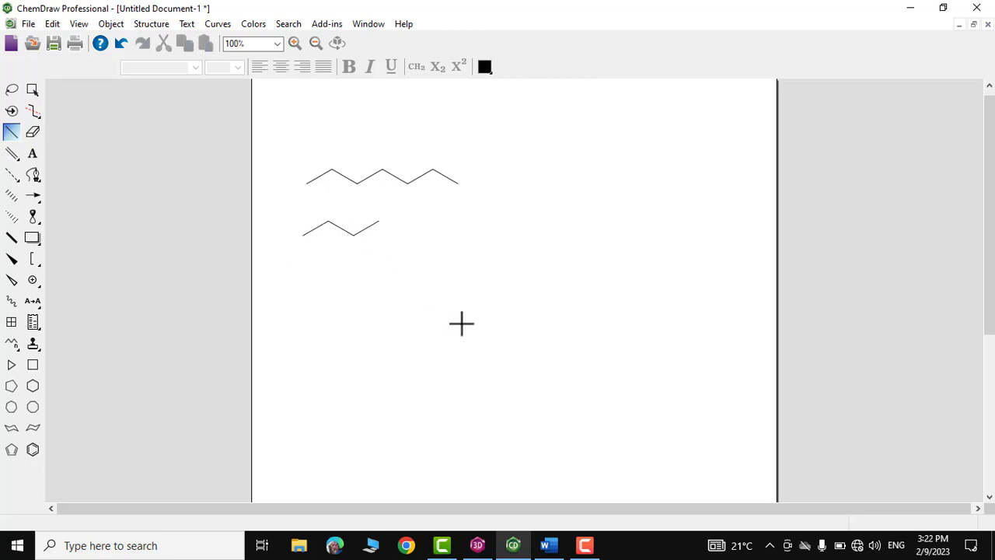
{"action": "key", "text": "1"}
{"action": "key", "text": "1"}
{"action": "key", "text": "1"}
{"action": "key", "text": "1"}
{"action": "key", "text": "1"}
{"action": "key", "text": "1"}
{"action": "key", "text": "1"}
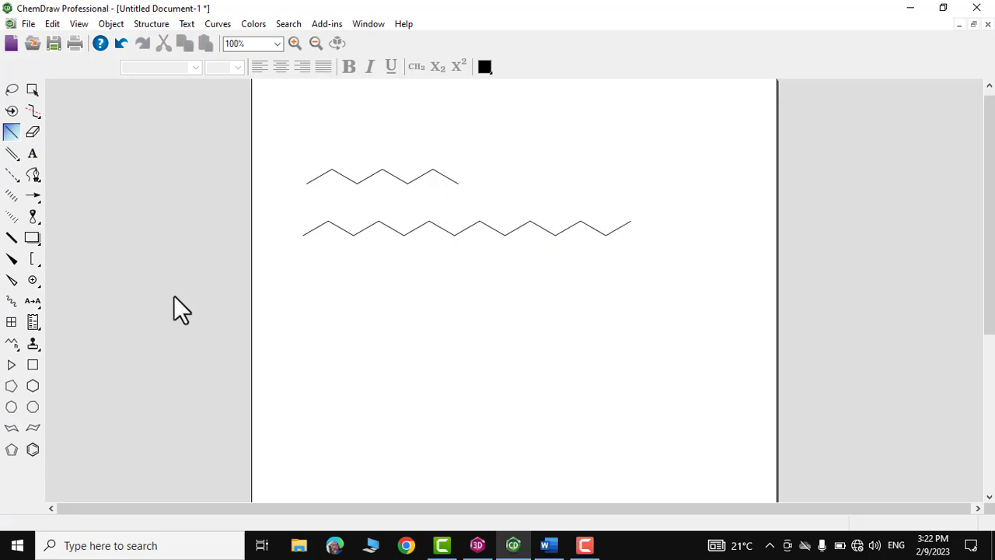
{"action": "left_click", "coordinate": [14, 348]}
{"action": "left_click_drag", "start_coordinate": [318, 316], "coordinate": [614, 327]}
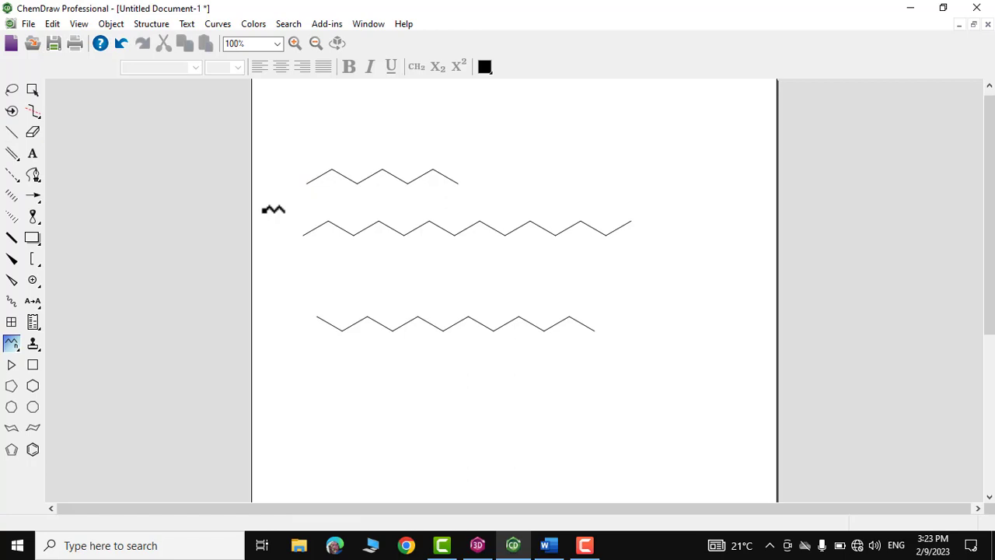
Show the Periodic Table window and pick carbon as the element
{"action": "left_click", "coordinate": [53, 24]}
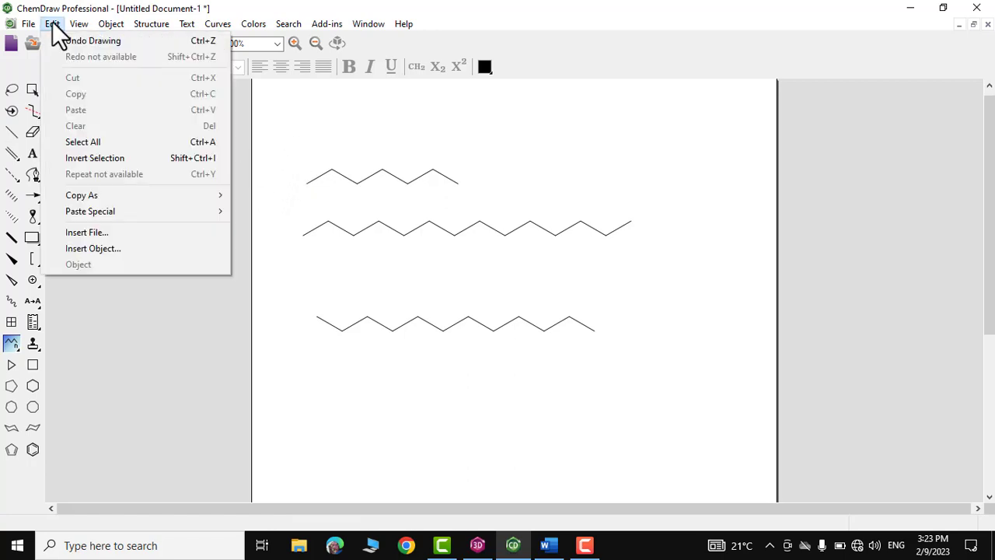
{"action": "mouse_move", "coordinate": [74, 26]}
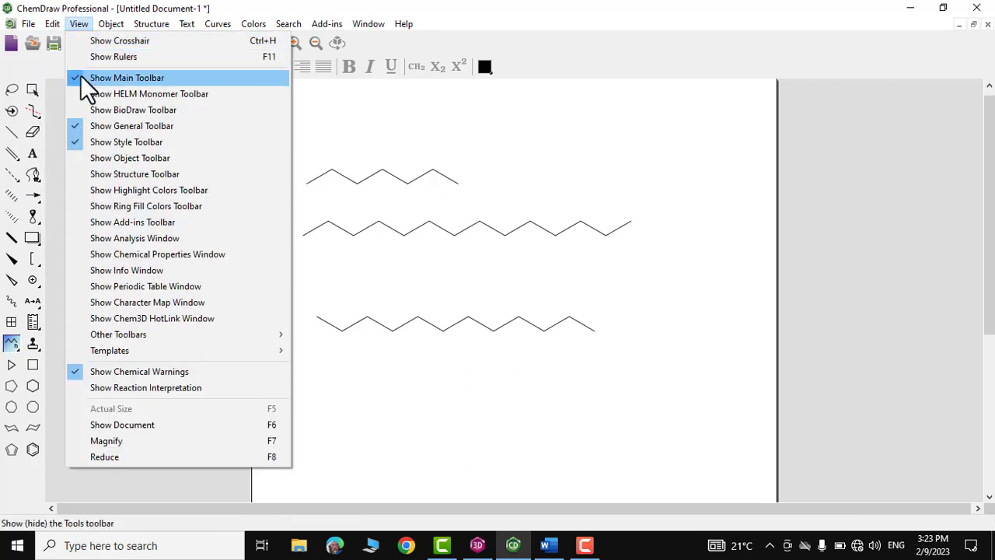
{"action": "left_click", "coordinate": [138, 283]}
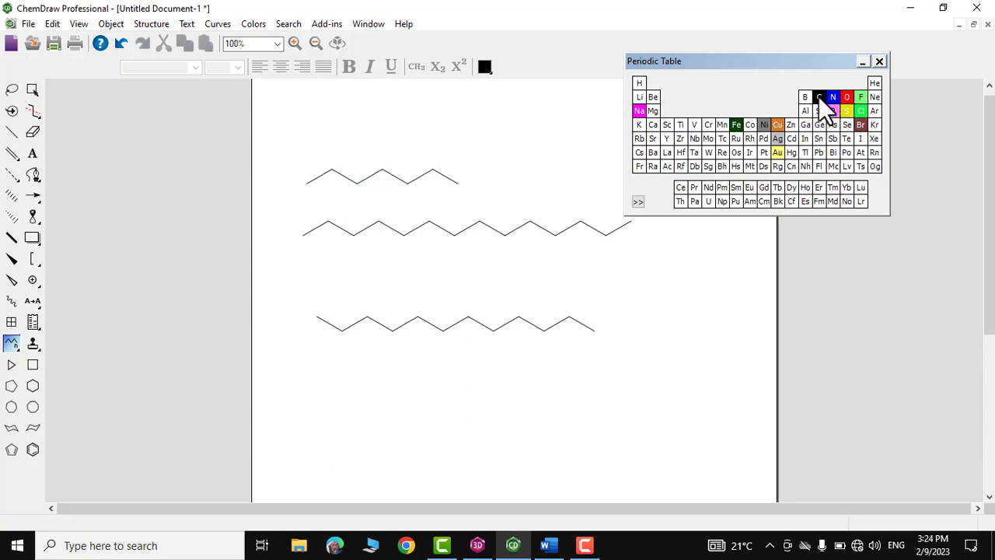
{"action": "left_click", "coordinate": [818, 96]}
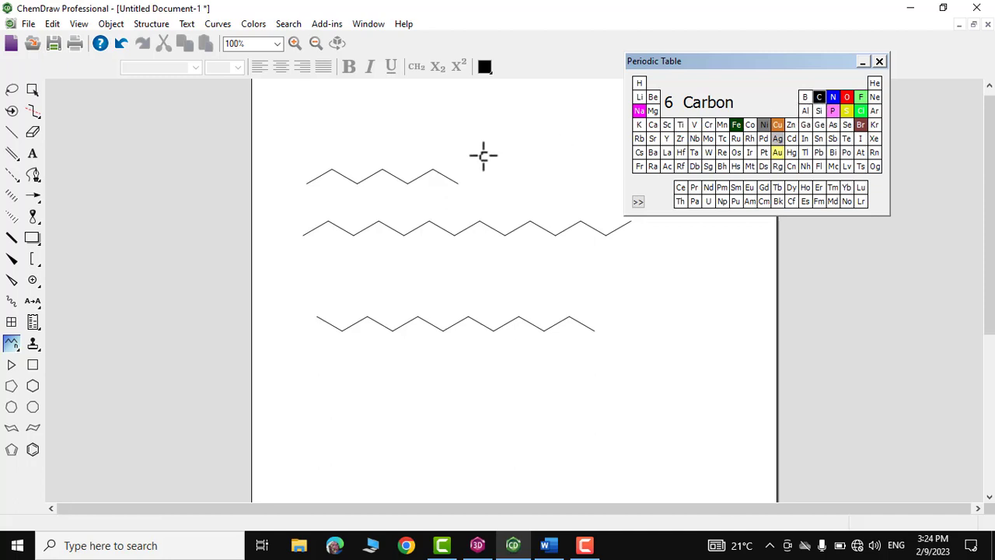
Label all seven carbons of the short chain with explicit CH3/CH2 labels
{"action": "left_click", "coordinate": [307, 183]}
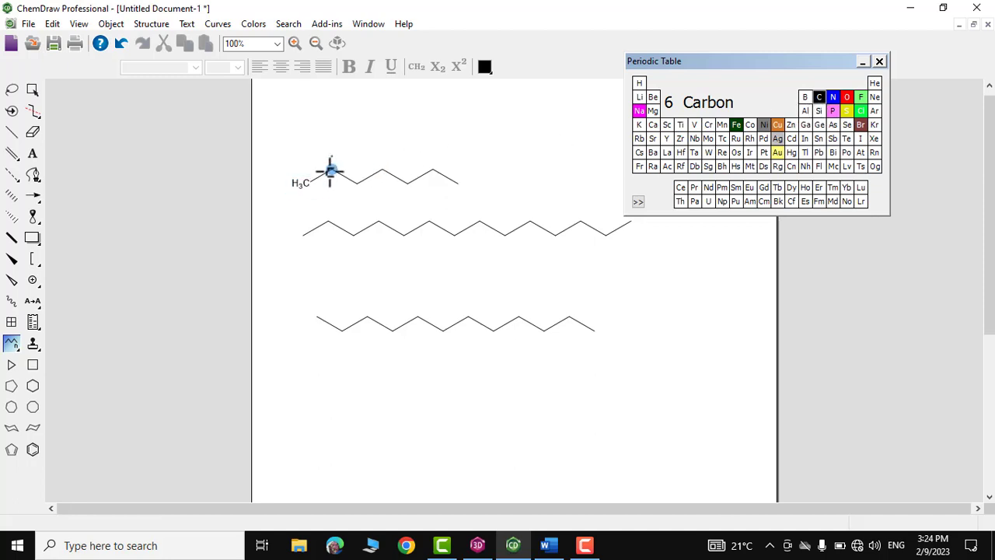
{"action": "left_click", "coordinate": [330, 171]}
{"action": "left_click", "coordinate": [356, 183]}
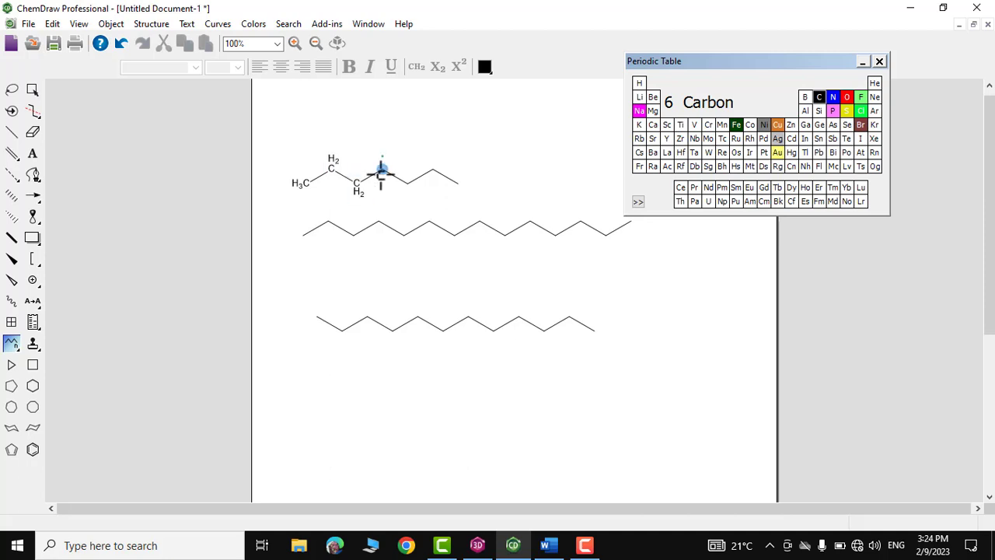
{"action": "left_click", "coordinate": [381, 171]}
{"action": "left_click", "coordinate": [407, 184]}
{"action": "left_click", "coordinate": [432, 171]}
{"action": "left_click", "coordinate": [458, 184]}
Turn the long chain's end carbon into chlorine
{"action": "left_click_drag", "start_coordinate": [747, 61], "coordinate": [815, 79]}
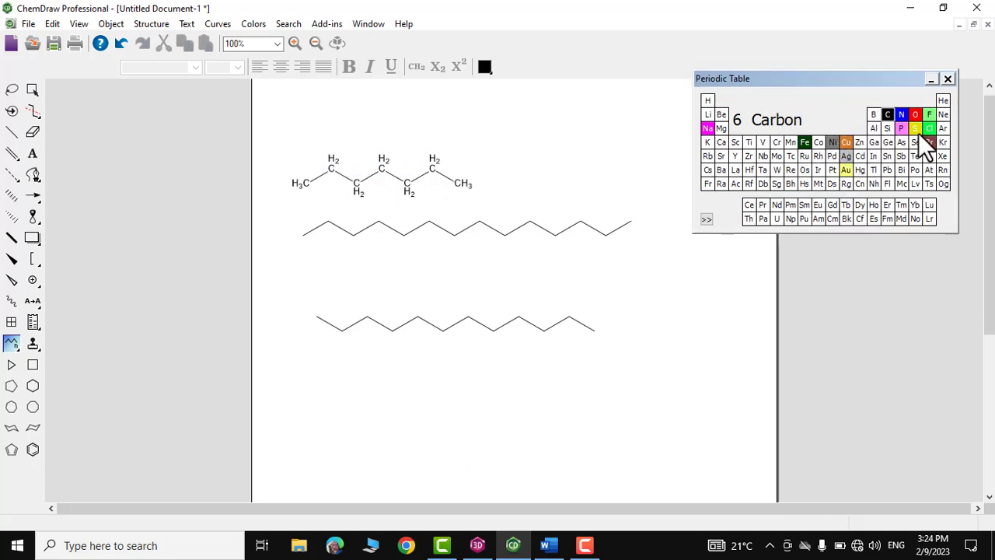
{"action": "left_click", "coordinate": [929, 128]}
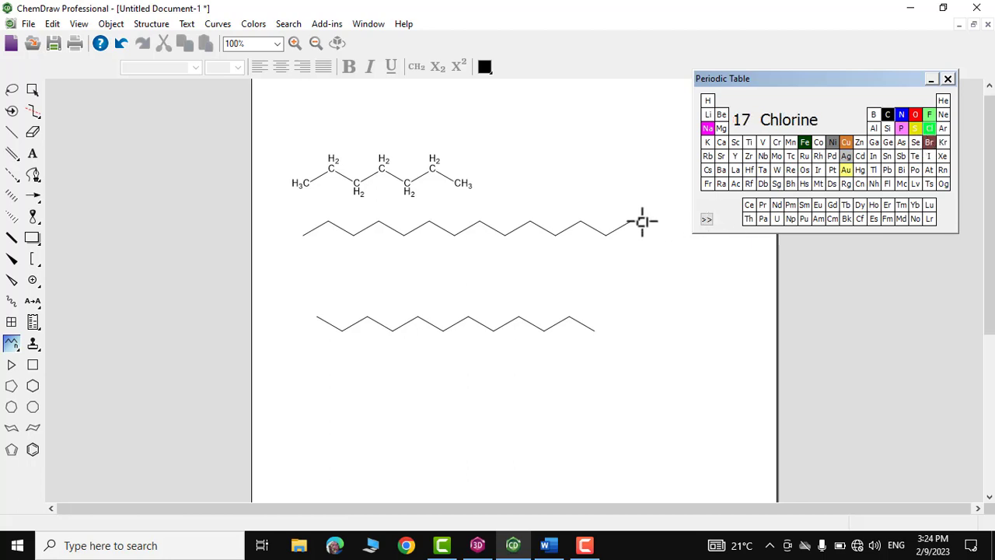
{"action": "left_click", "coordinate": [630, 223]}
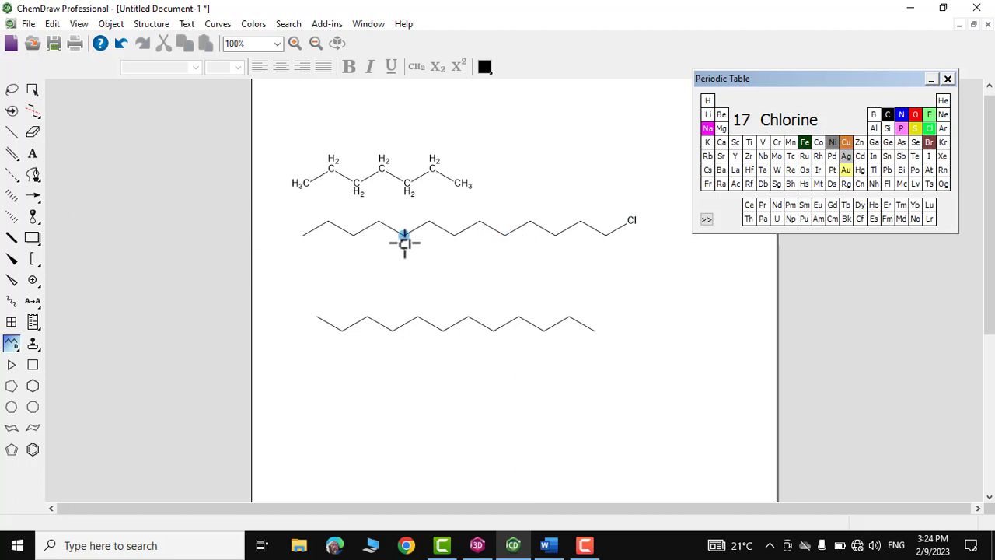
Make three bonds of the chlorinated chain double with the Multiple Bonds tool
{"action": "left_click", "coordinate": [12, 154]}
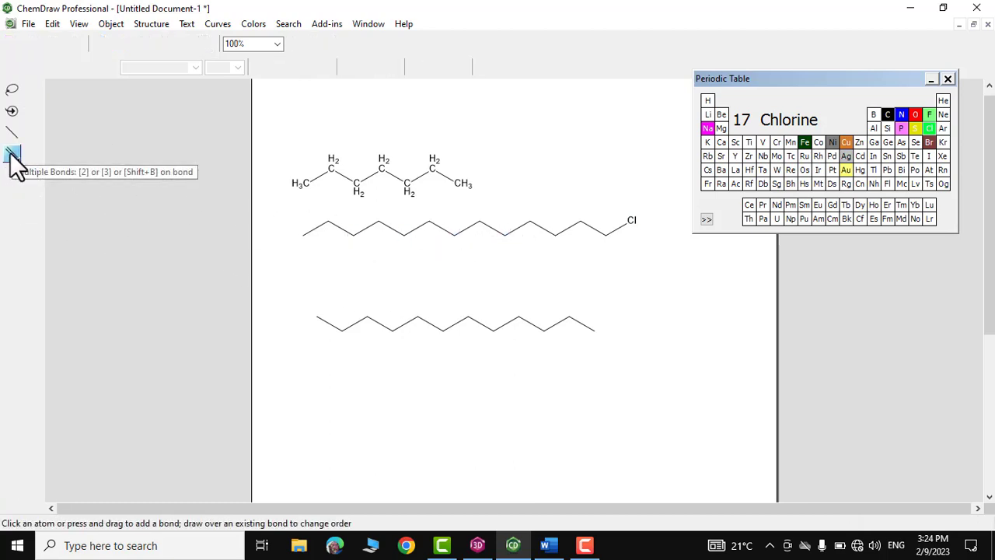
{"action": "left_click", "coordinate": [441, 230]}
{"action": "left_click", "coordinate": [544, 229]}
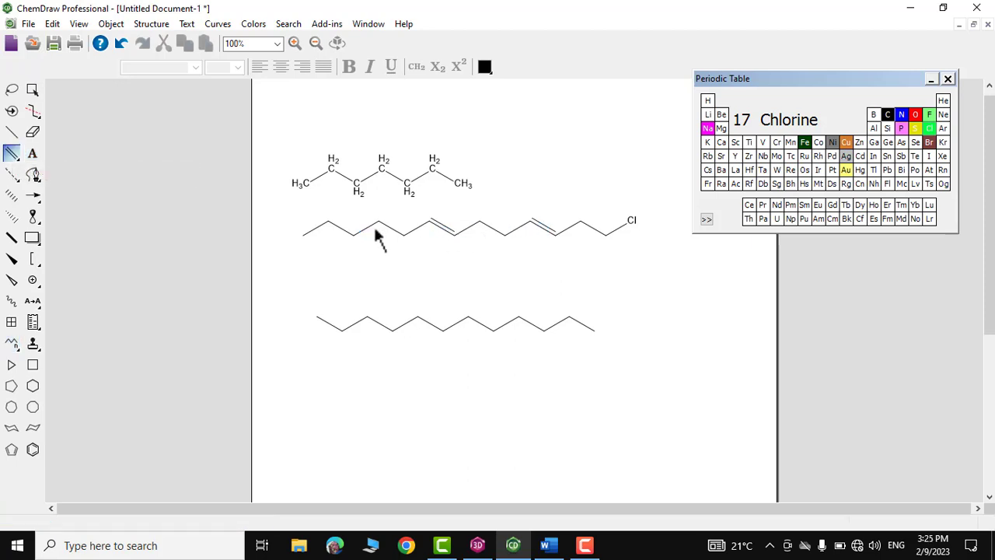
{"action": "left_click", "coordinate": [339, 228]}
Erase the last four bonds from the end of the bottom chain
{"action": "left_click", "coordinate": [32, 133]}
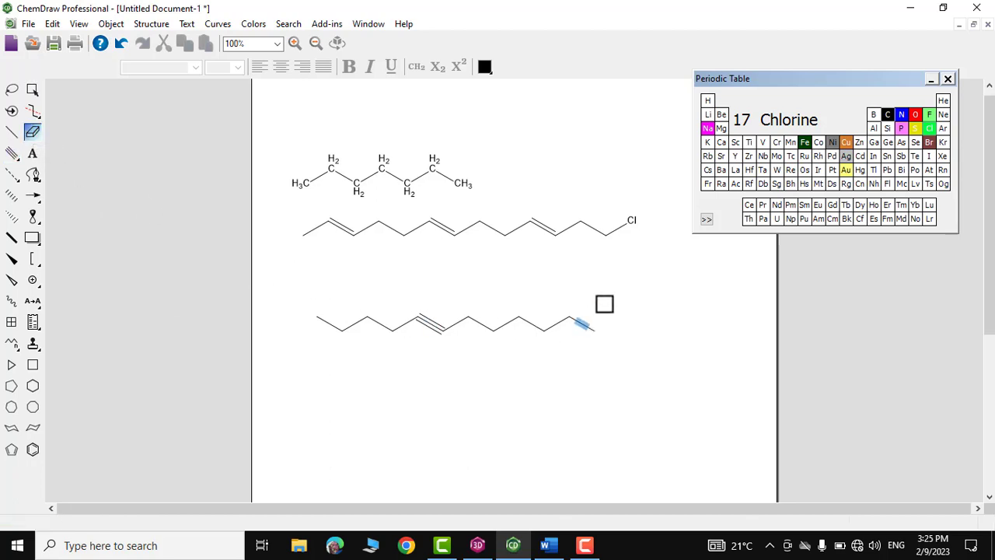
{"action": "left_click", "coordinate": [587, 327]}
{"action": "left_click", "coordinate": [556, 324]}
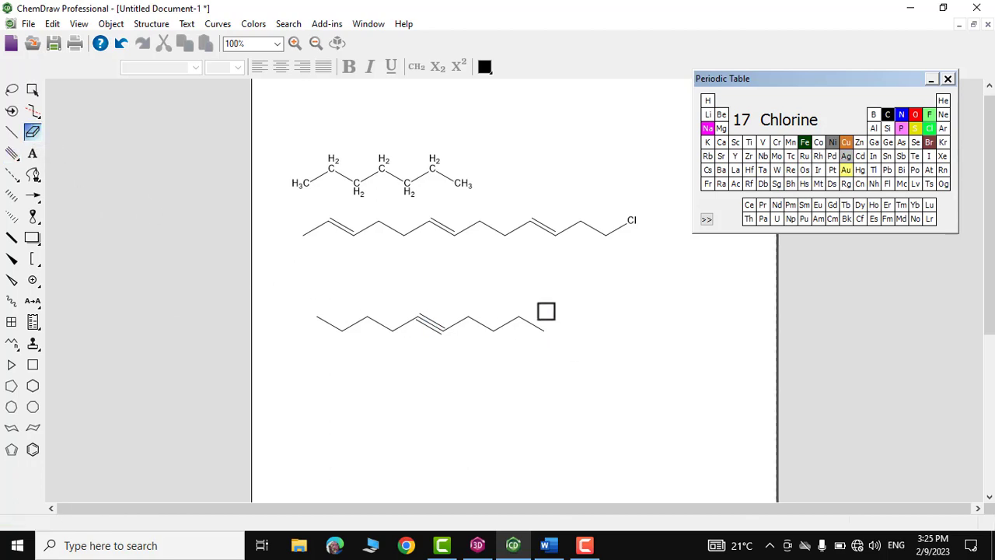
{"action": "left_click", "coordinate": [531, 325]}
{"action": "left_click", "coordinate": [506, 324]}
Clear the page and place a benzene ring near the top left
{"action": "key", "text": "ctrl+a"}
{"action": "key", "text": "Delete"}
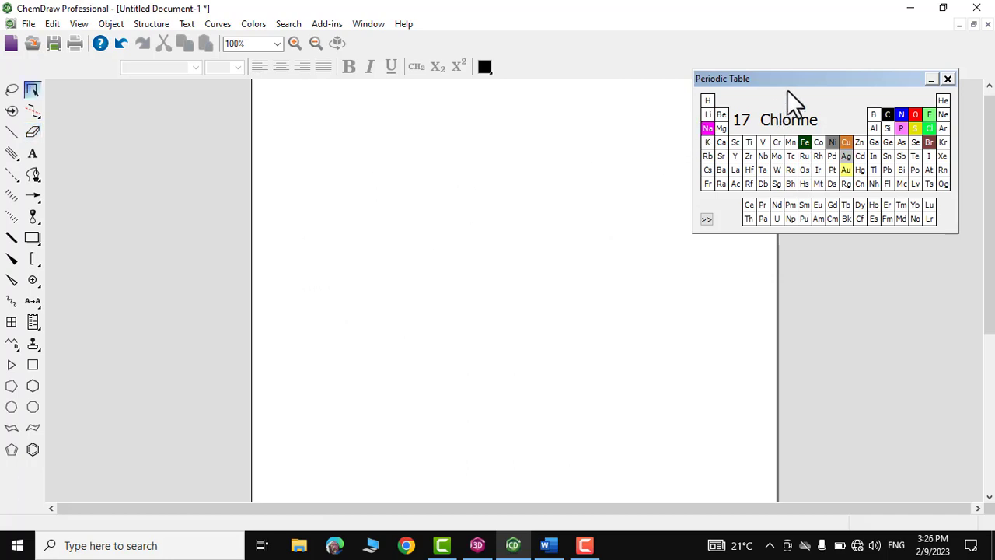
{"action": "left_click_drag", "start_coordinate": [771, 77], "coordinate": [776, 41]}
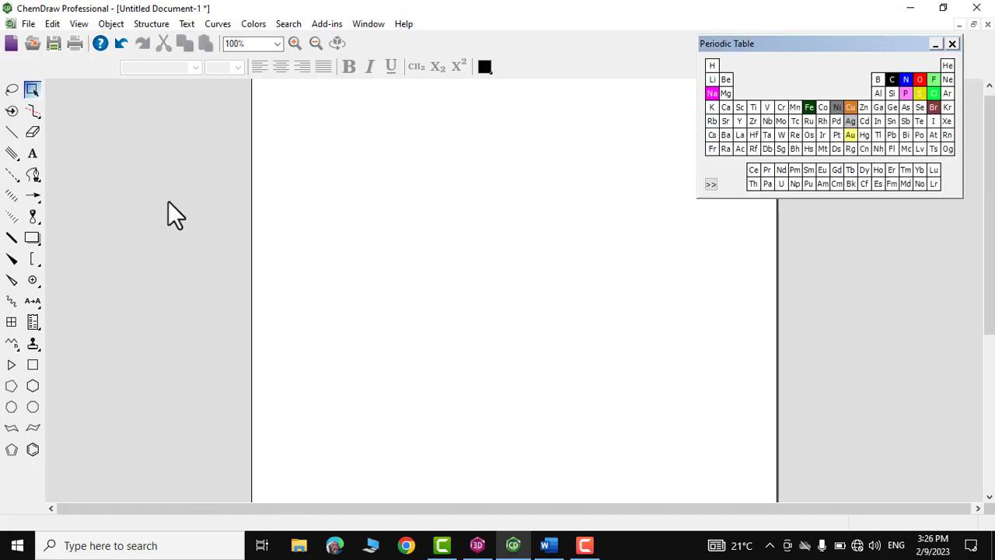
{"action": "left_click", "coordinate": [33, 451]}
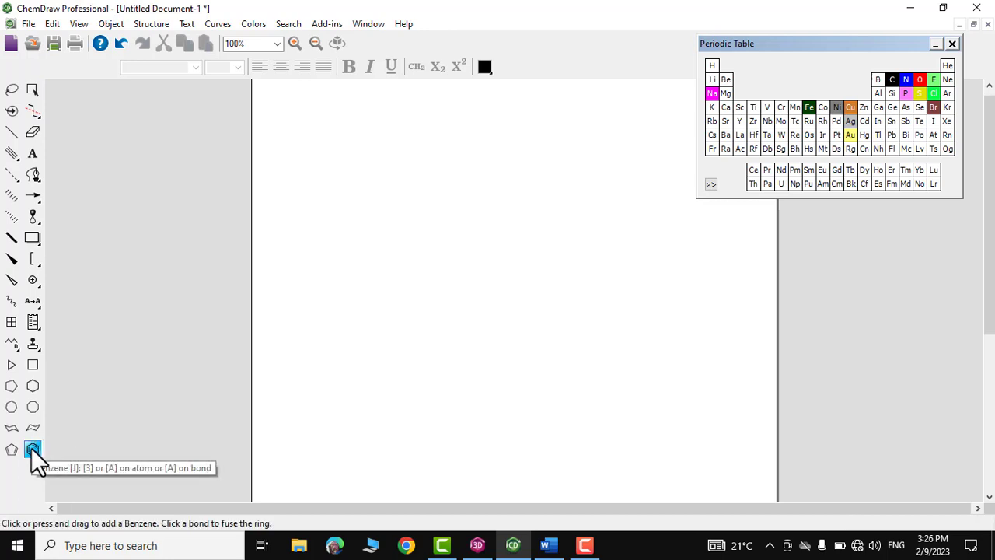
{"action": "left_click", "coordinate": [319, 167]}
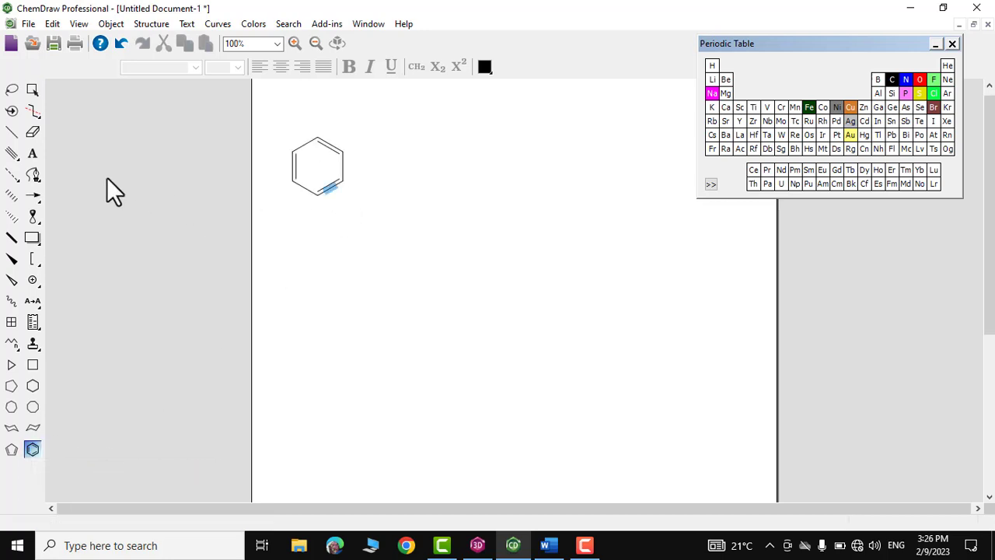
Add a plus sign caption beside the benzene ring
{"action": "left_click", "coordinate": [33, 153]}
{"action": "left_click", "coordinate": [365, 167]}
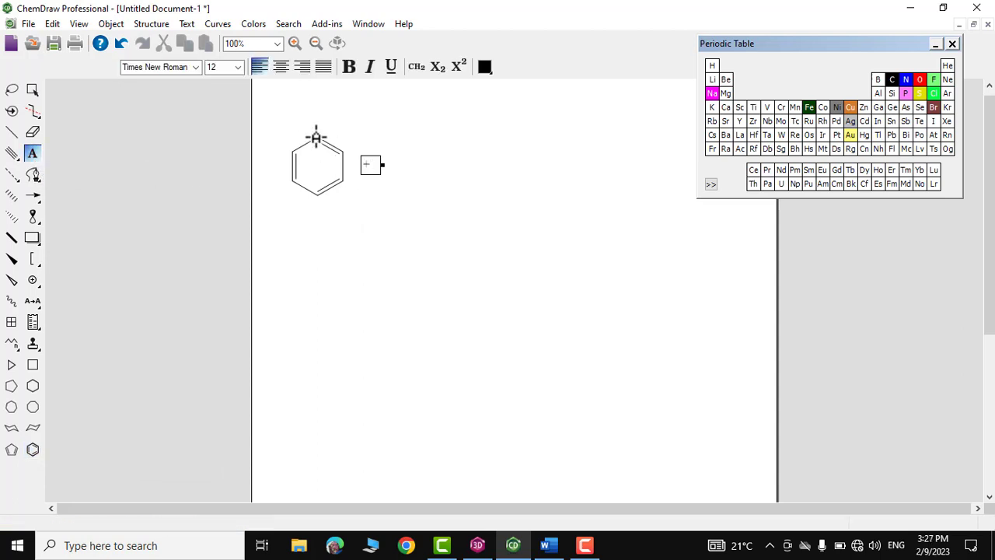
{"action": "left_click", "coordinate": [416, 224]}
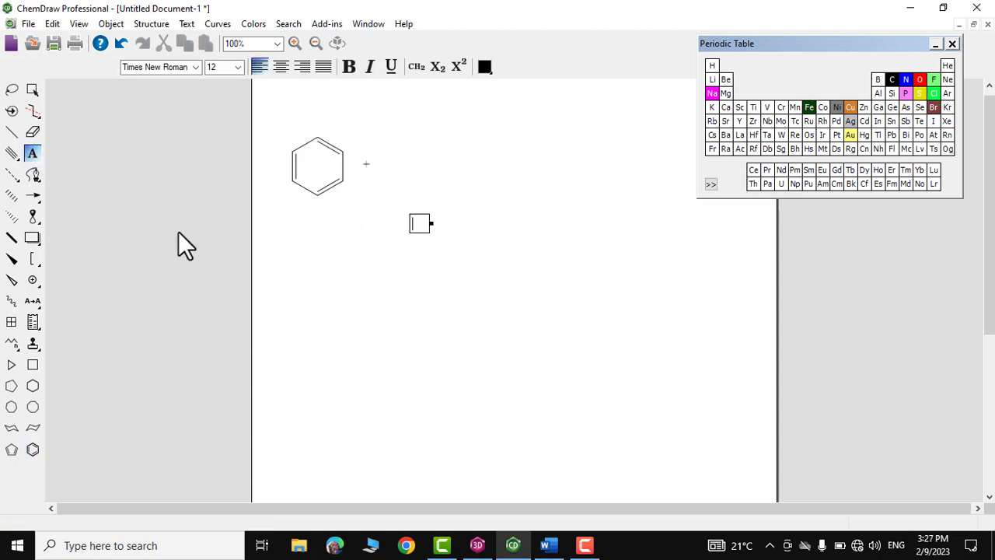
Draw a C=O carbonyl group beside the plus sign
{"action": "left_click", "coordinate": [12, 131]}
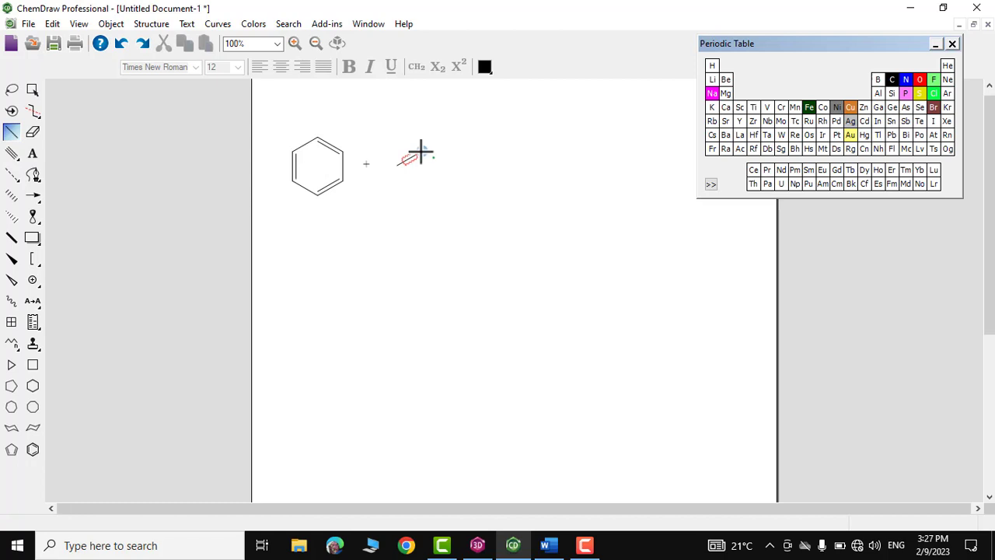
{"action": "left_click_drag", "start_coordinate": [421, 152], "coordinate": [422, 140]}
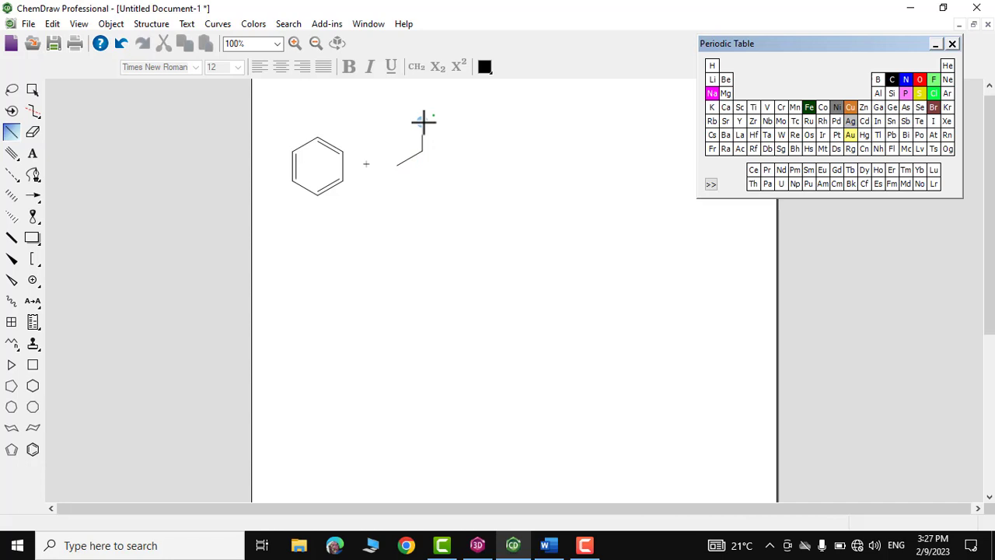
{"action": "left_click", "coordinate": [920, 79]}
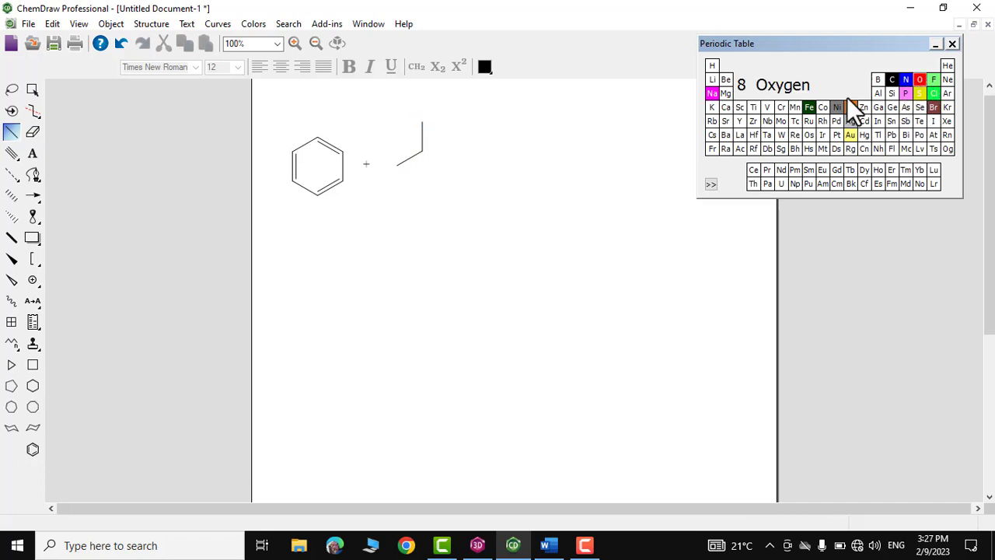
{"action": "left_click", "coordinate": [422, 125]}
{"action": "left_click", "coordinate": [12, 173]}
{"action": "left_click", "coordinate": [34, 167]}
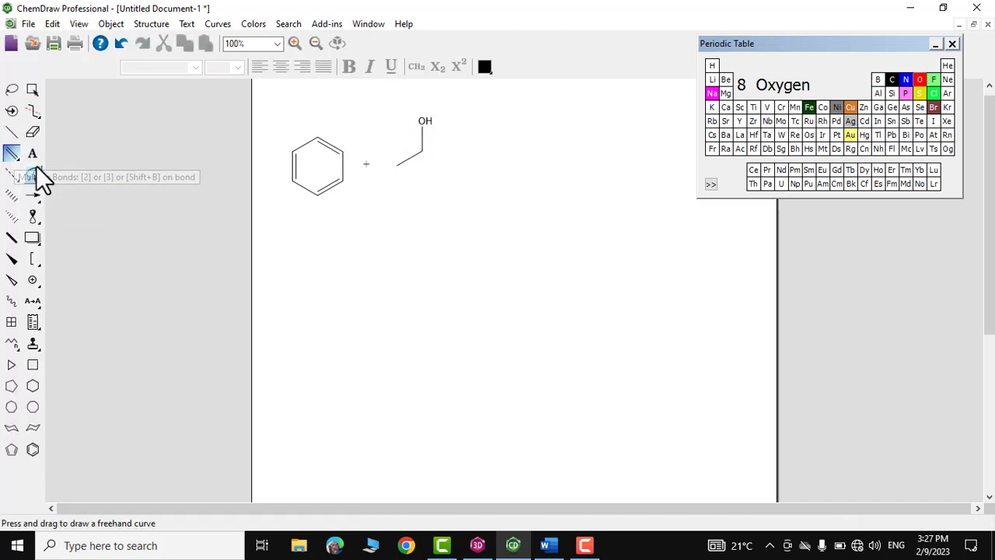
{"action": "left_click", "coordinate": [422, 139]}
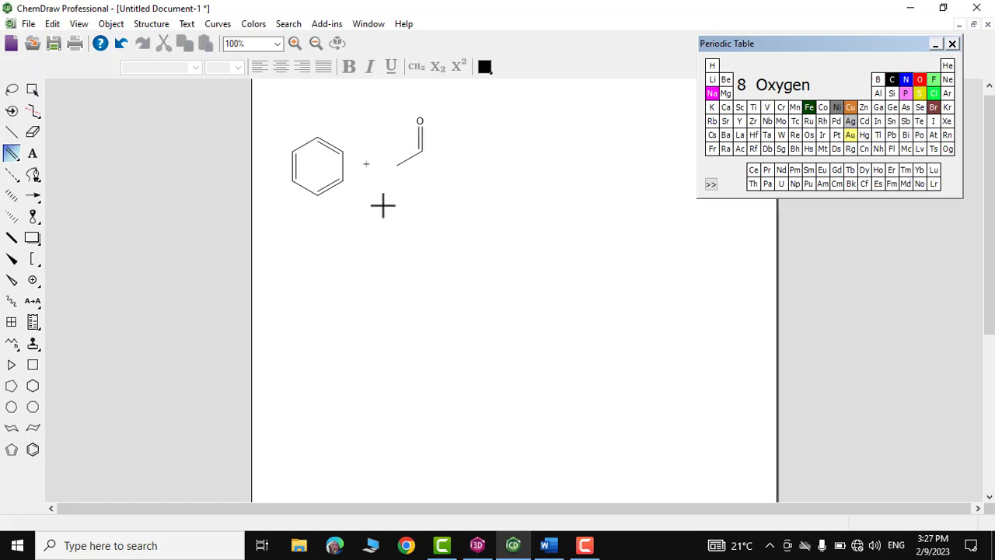
Add a chlorine-capped bond off the carbonyl carbon to complete acetyl chloride
{"action": "left_click", "coordinate": [33, 132]}
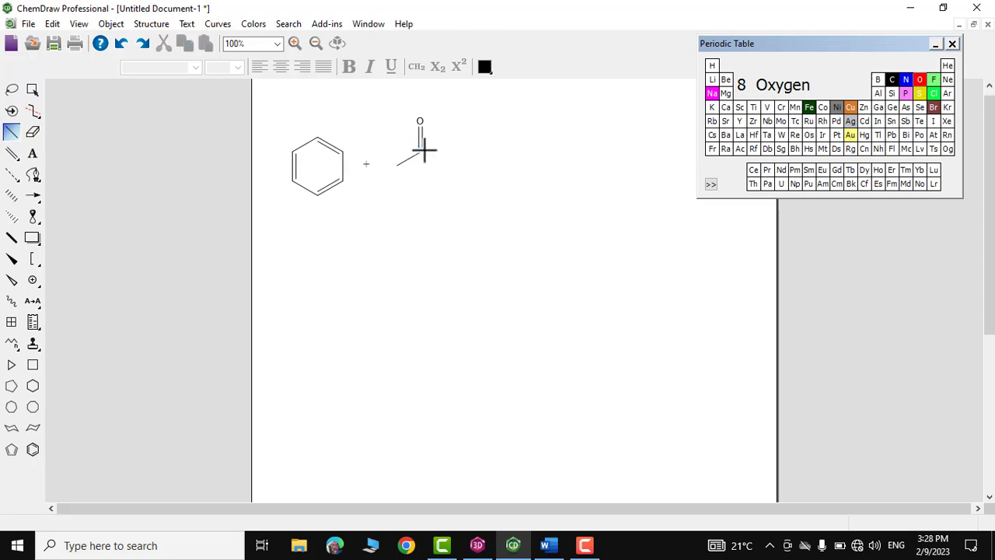
{"action": "left_click", "coordinate": [423, 151]}
{"action": "left_click", "coordinate": [933, 93]}
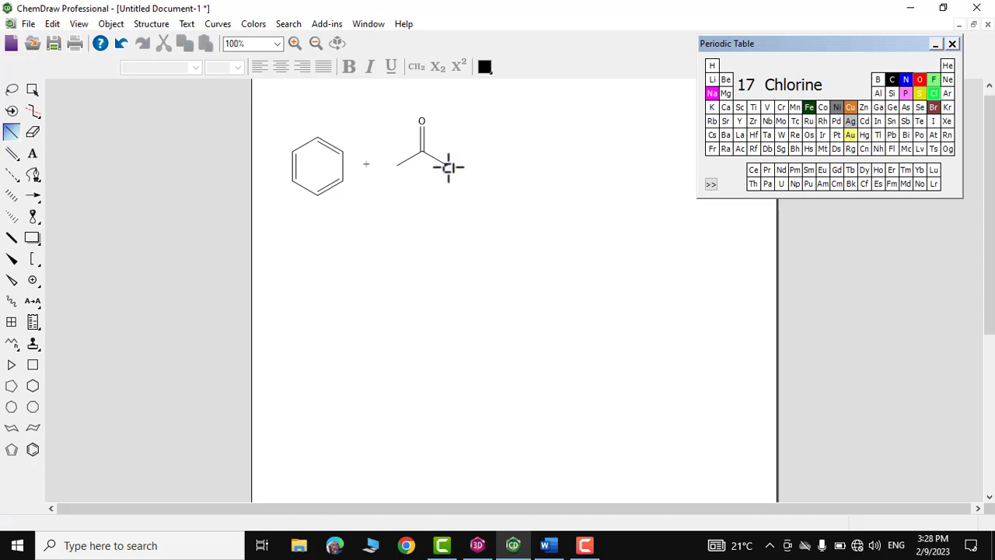
{"action": "left_click", "coordinate": [448, 166]}
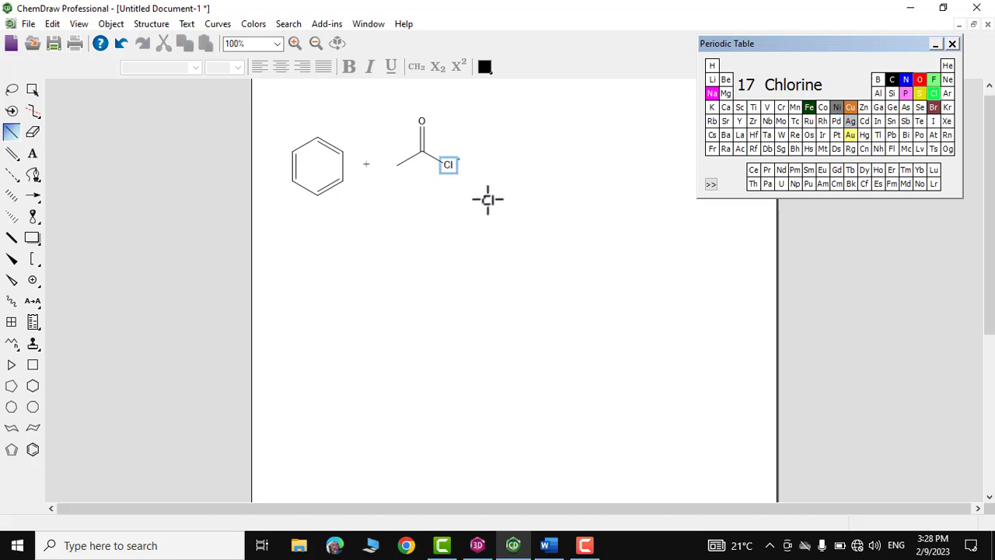
Draw a plain reaction arrow right of acetyl chloride and start a caption above it
{"action": "left_click", "coordinate": [35, 199]}
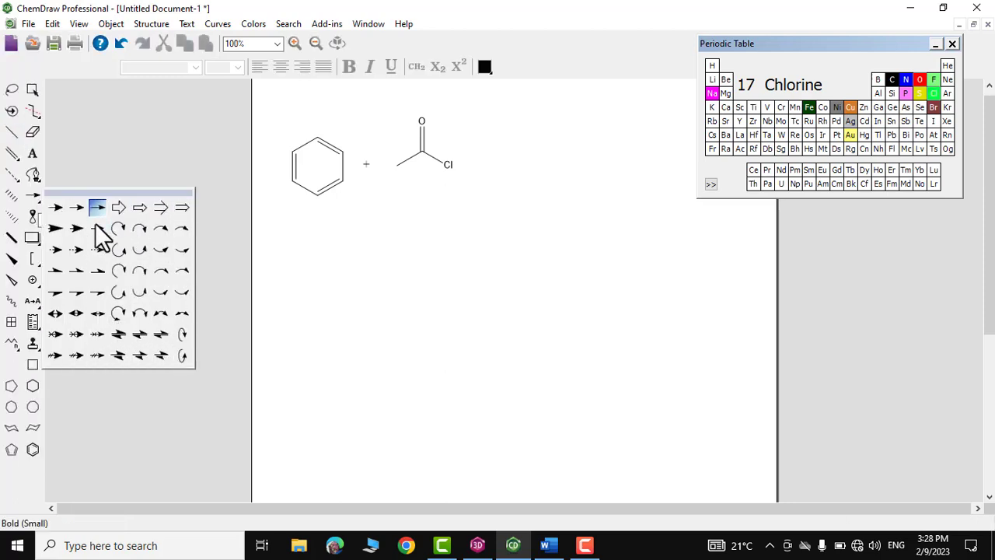
{"action": "left_click", "coordinate": [77, 206]}
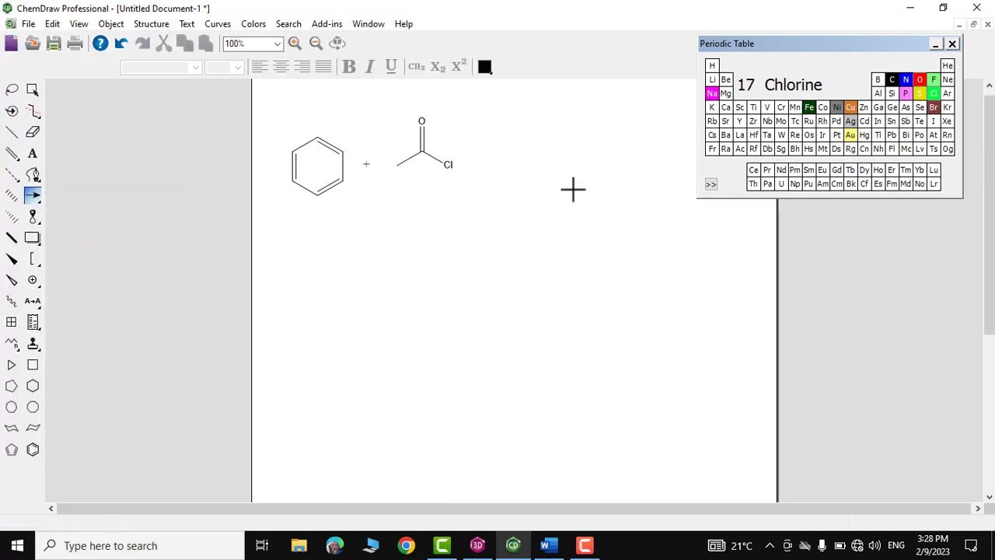
{"action": "mouse_move", "coordinate": [473, 169]}
{"action": "left_mouse_down"}
{"action": "mouse_move", "coordinate": [555, 178]}
{"action": "mouse_move", "coordinate": [577, 169]}
{"action": "left_mouse_up"}
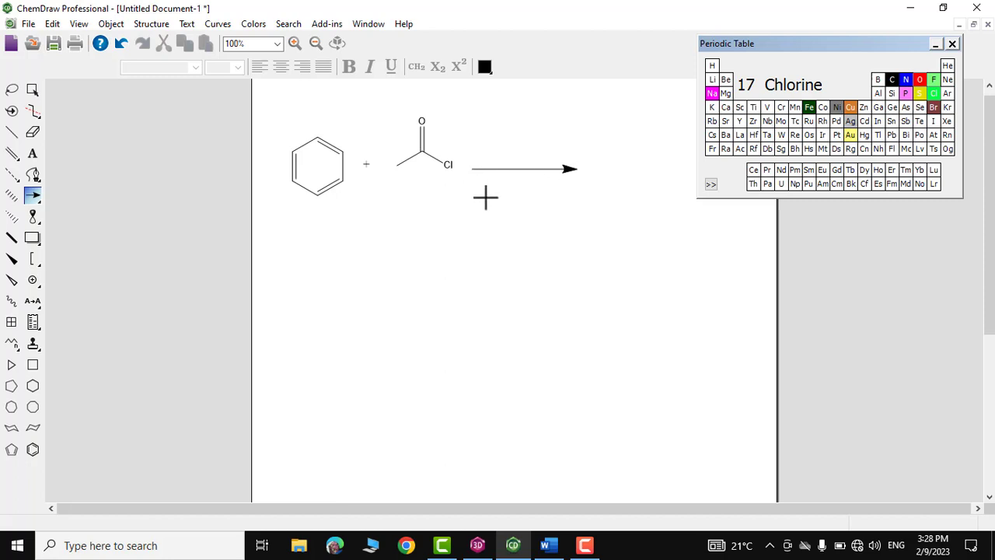
{"action": "key", "text": "t"}
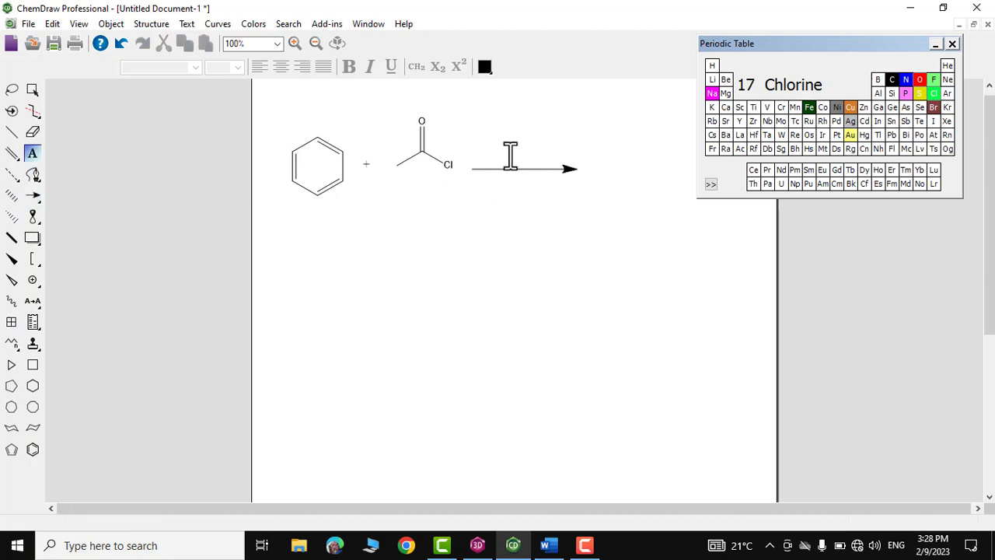
{"action": "left_click", "coordinate": [510, 154]}
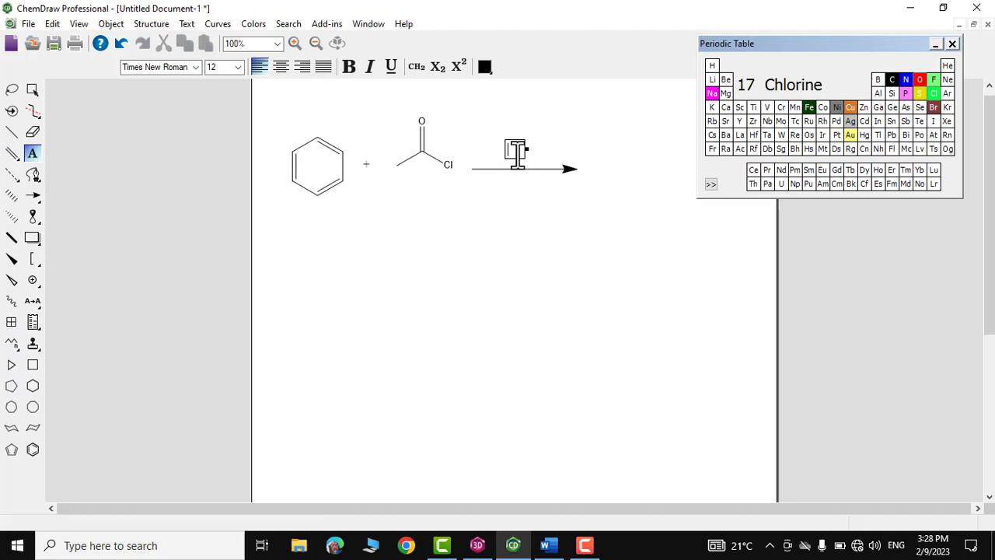
Insert Δ from the Character Map's Symbol font as the arrow label
{"action": "left_click", "coordinate": [77, 24]}
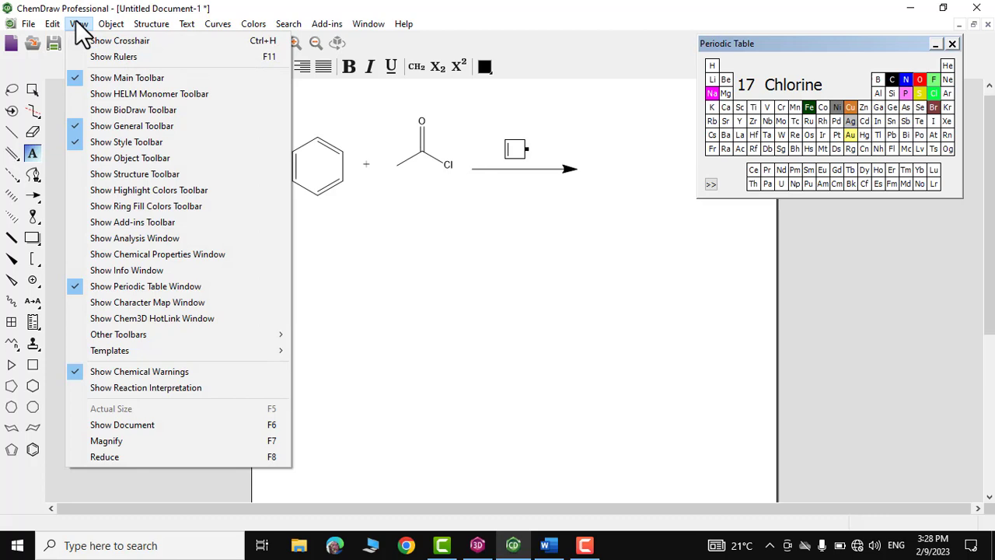
{"action": "left_click", "coordinate": [161, 301]}
{"action": "left_click", "coordinate": [805, 41]}
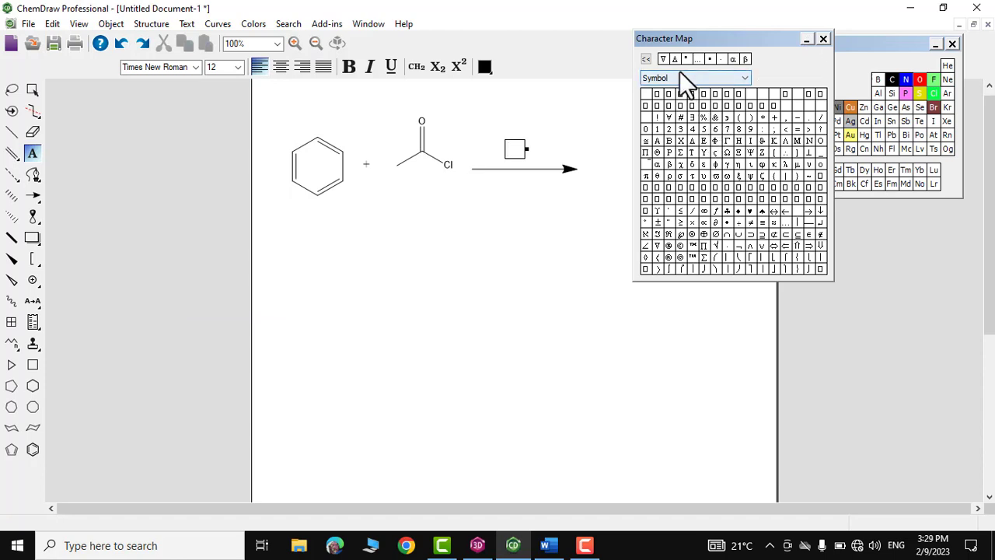
{"action": "left_click", "coordinate": [674, 59]}
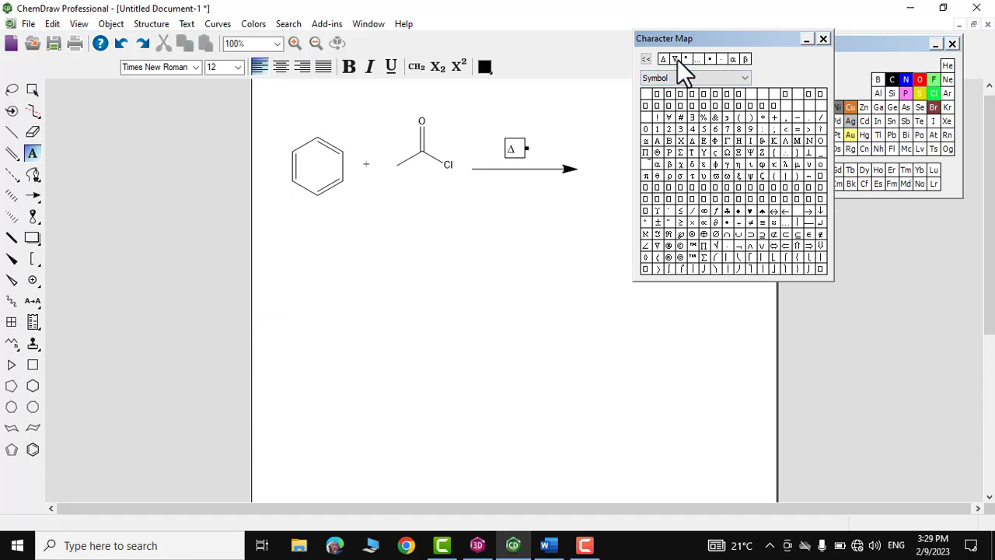
{"action": "left_click", "coordinate": [806, 39]}
{"action": "left_click", "coordinate": [565, 206]}
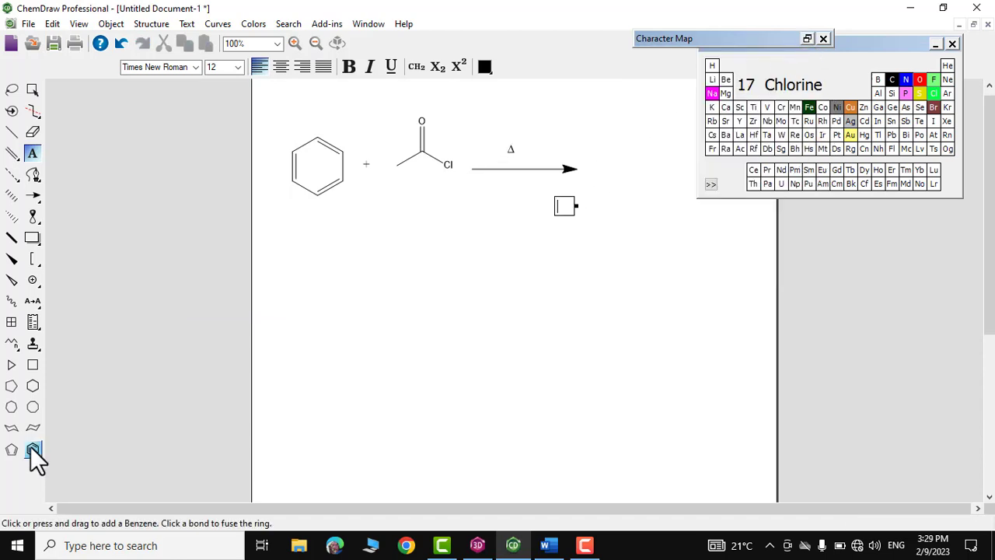
{"action": "left_click", "coordinate": [33, 449]}
Place the benzoyl chloride product ring, then lasso-select and copy the whole reaction scheme
{"action": "left_click", "coordinate": [636, 166]}
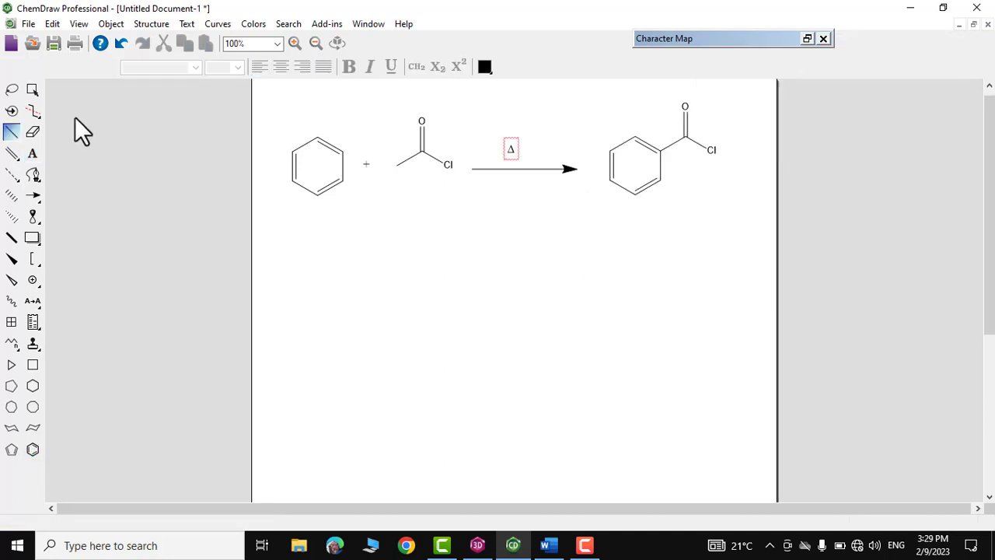
{"action": "left_click", "coordinate": [12, 90]}
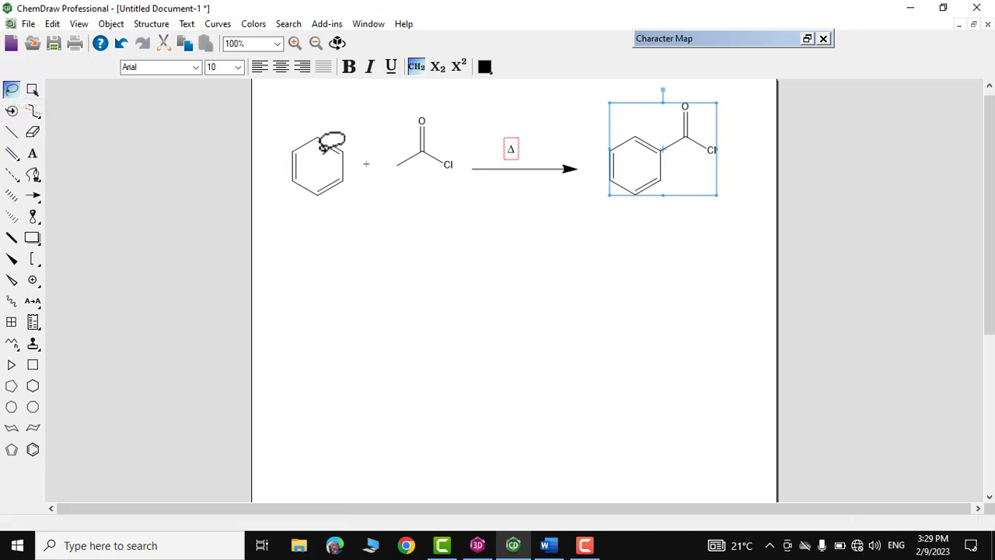
{"action": "mouse_move", "coordinate": [285, 108]}
{"action": "left_mouse_down"}
{"action": "mouse_move", "coordinate": [335, 241]}
{"action": "mouse_move", "coordinate": [543, 269]}
{"action": "mouse_move", "coordinate": [691, 225]}
{"action": "mouse_move", "coordinate": [733, 180]}
{"action": "mouse_move", "coordinate": [744, 134]}
{"action": "mouse_move", "coordinate": [734, 117]}
{"action": "mouse_move", "coordinate": [292, 107]}
{"action": "left_mouse_up"}
{"action": "right_click", "coordinate": [648, 129]}
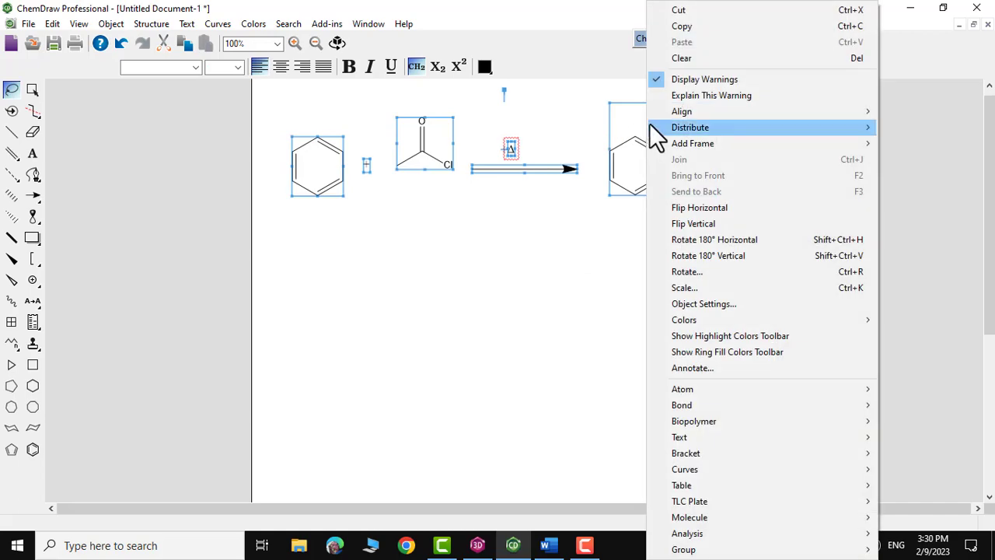
{"action": "left_click", "coordinate": [687, 26]}
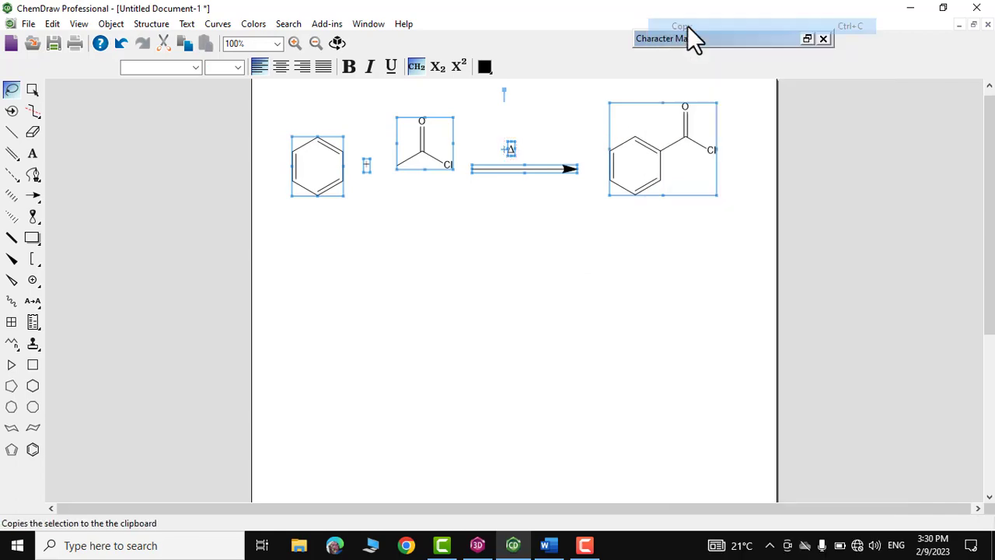
{"action": "left_click", "coordinate": [550, 546]}
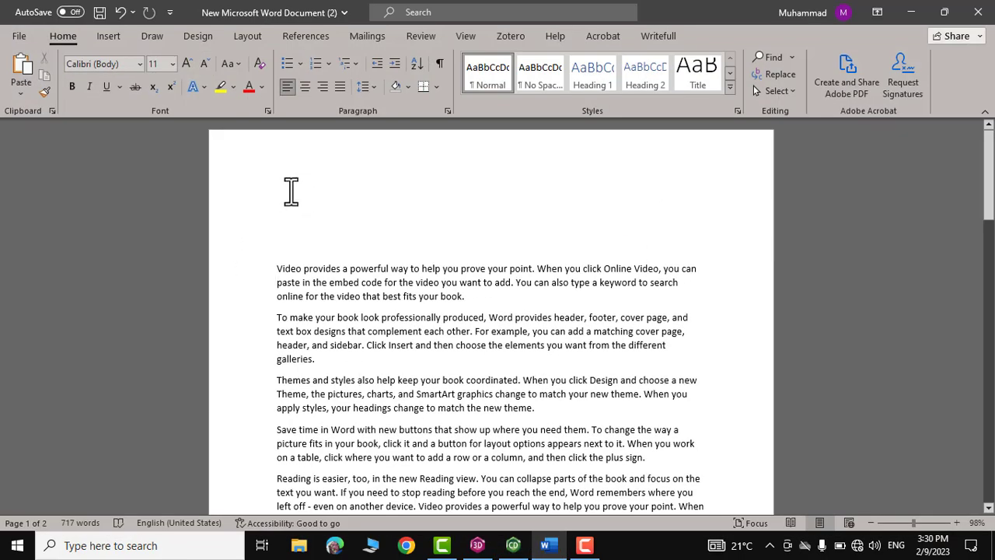
Paste the reaction scheme at the top of the Word document
{"action": "right_click", "coordinate": [292, 216]}
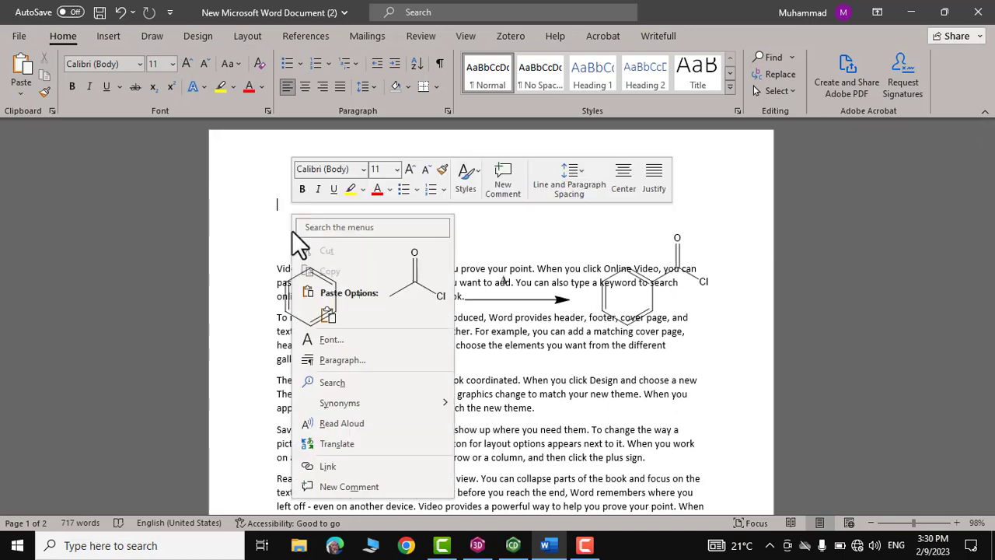
{"action": "left_click", "coordinate": [328, 314]}
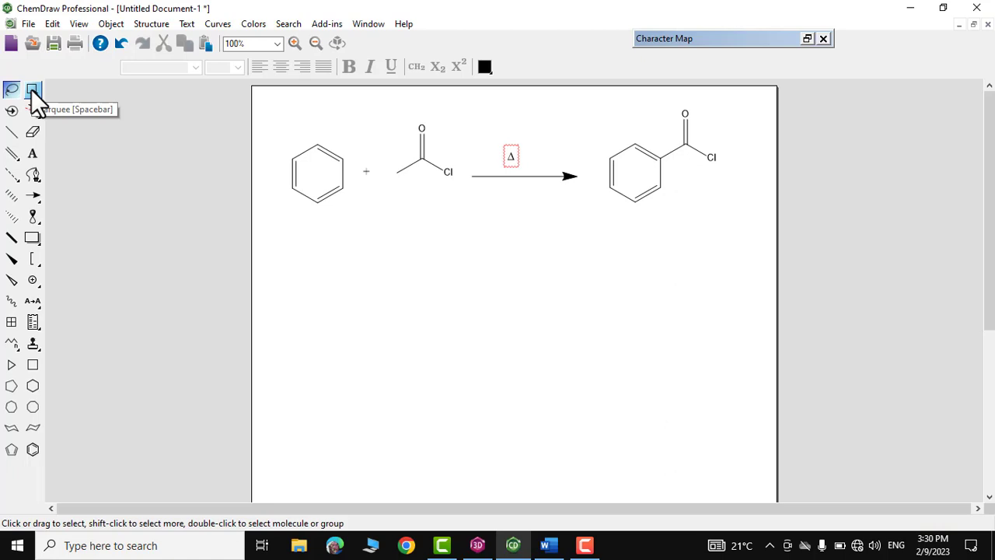
{"action": "left_click", "coordinate": [32, 90]}
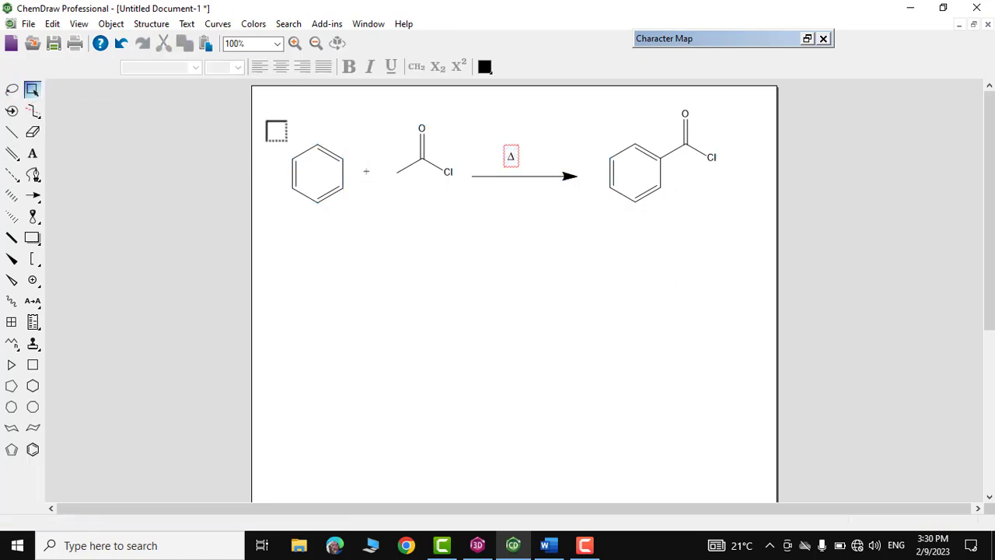
Marquee-select and copy the benzene ring, then bring Chem3D forward
{"action": "left_click_drag", "start_coordinate": [266, 123], "coordinate": [353, 236]}
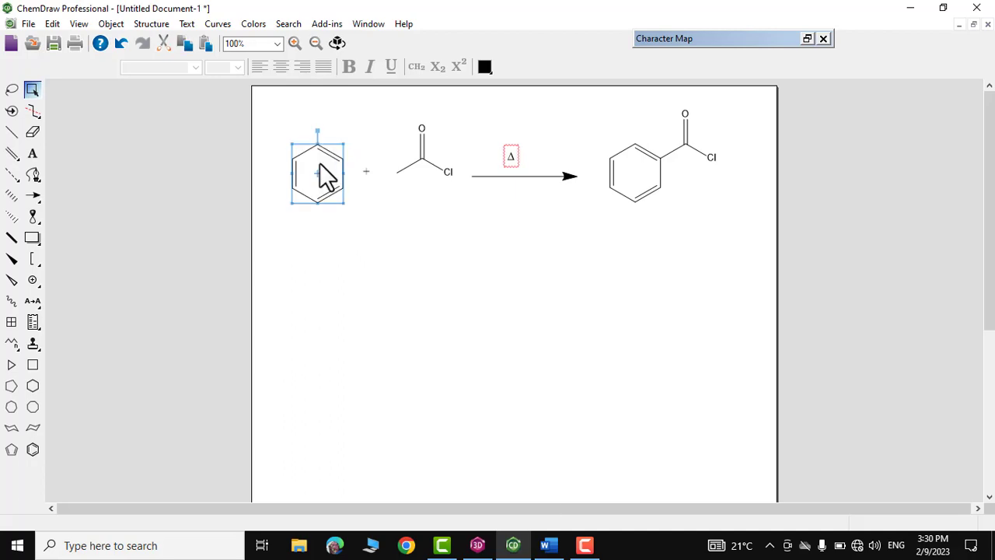
{"action": "right_click", "coordinate": [320, 163]}
{"action": "left_click", "coordinate": [355, 26]}
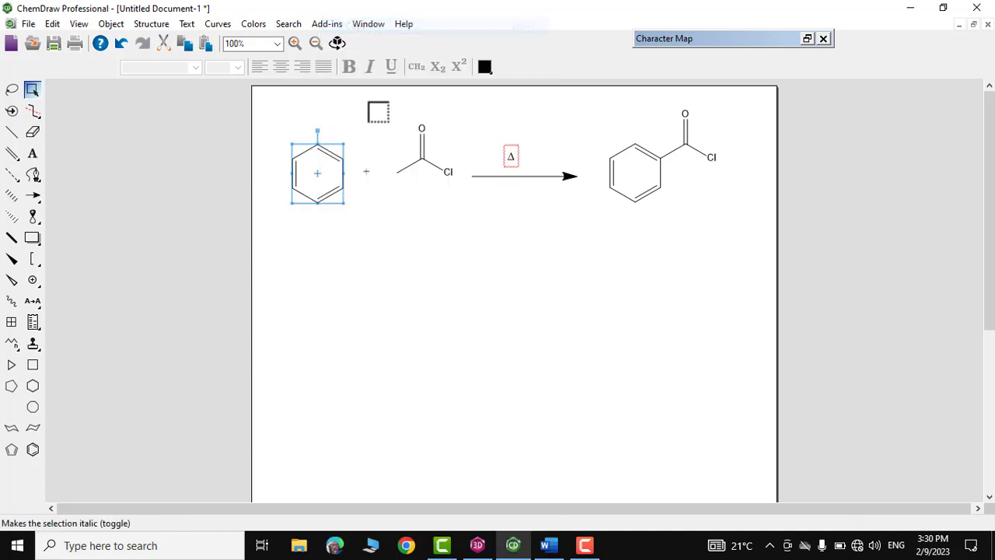
{"action": "left_click", "coordinate": [478, 545]}
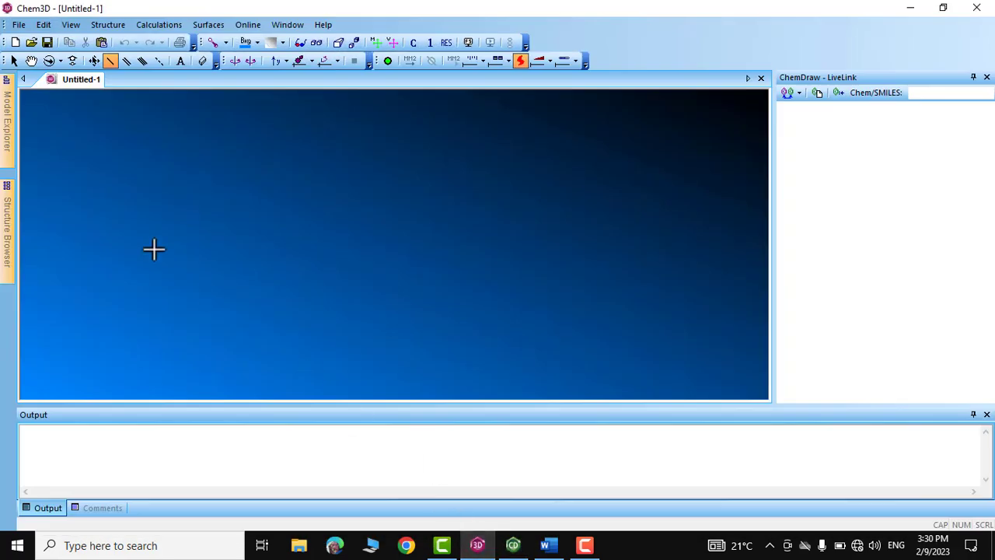
Paste the benzene ring into Chem3D as a 3D model and shift it in the view
{"action": "right_click", "coordinate": [148, 120]}
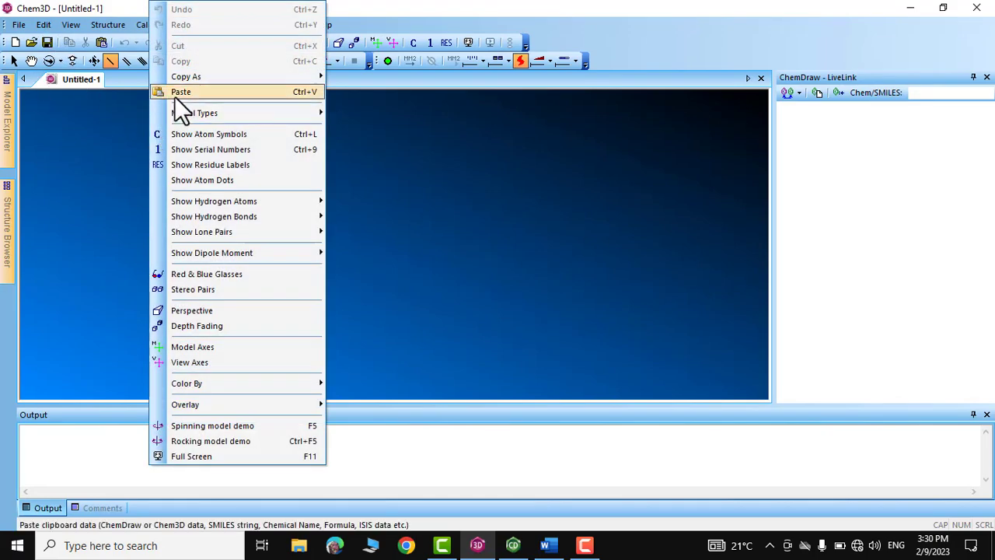
{"action": "left_click", "coordinate": [180, 92]}
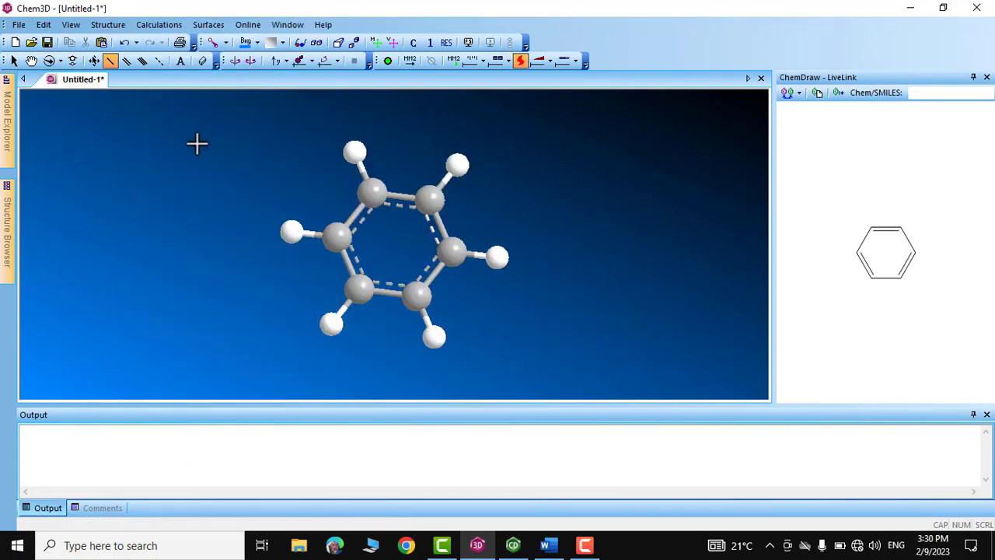
{"action": "left_click", "coordinate": [71, 60]}
{"action": "left_click_drag", "start_coordinate": [389, 226], "coordinate": [407, 243]}
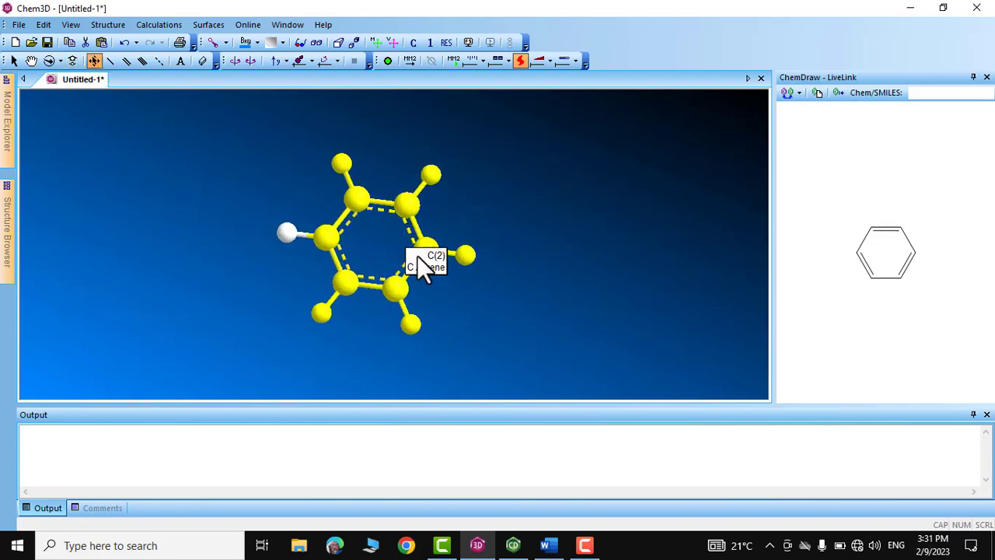
Zoom in on the benzene model, spin it briefly, and rotate it to face the viewer
{"action": "left_click", "coordinate": [250, 61]}
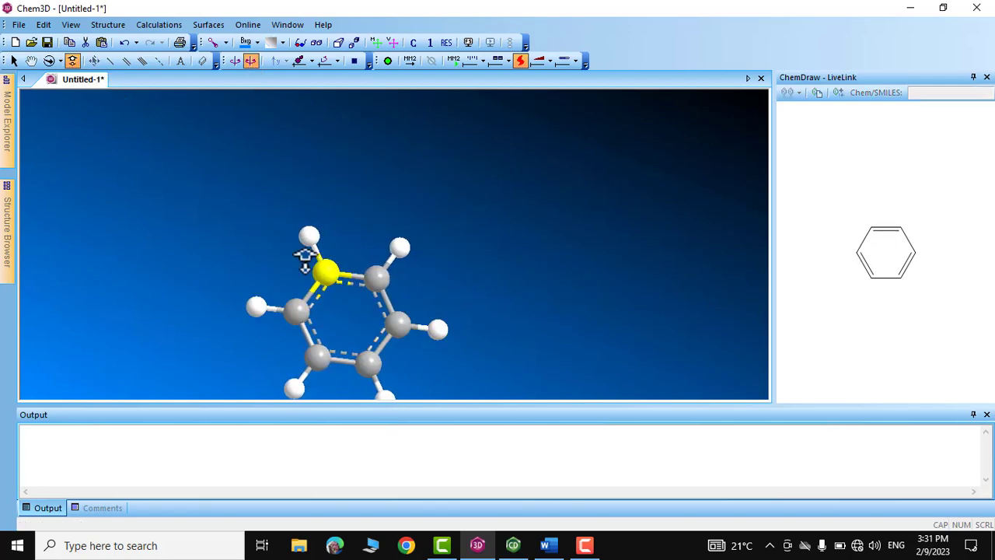
{"action": "left_click_drag", "start_coordinate": [370, 309], "coordinate": [307, 264]}
{"action": "left_click", "coordinate": [239, 60]}
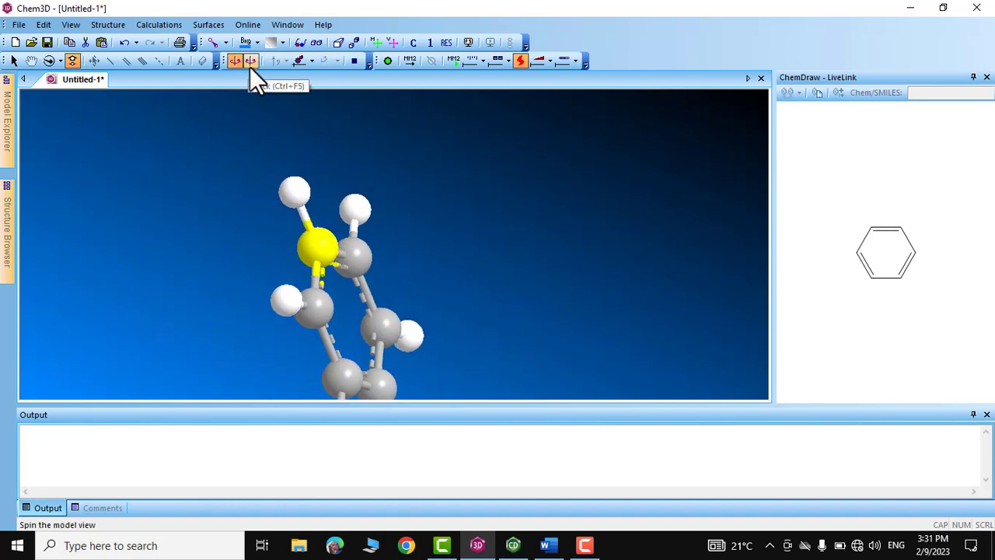
{"action": "left_click", "coordinate": [250, 60]}
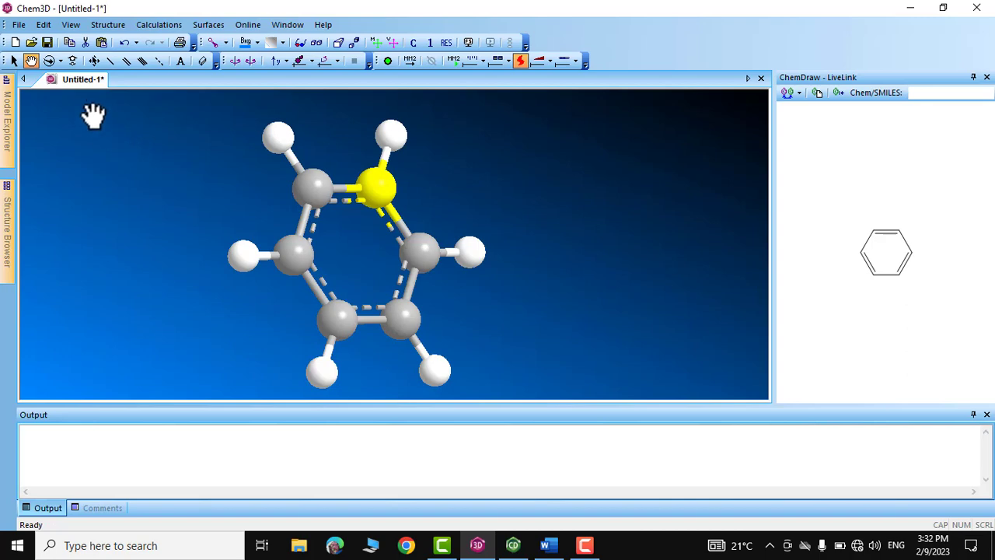
{"action": "left_click", "coordinate": [50, 60]}
{"action": "left_click_drag", "start_coordinate": [442, 254], "coordinate": [349, 196]}
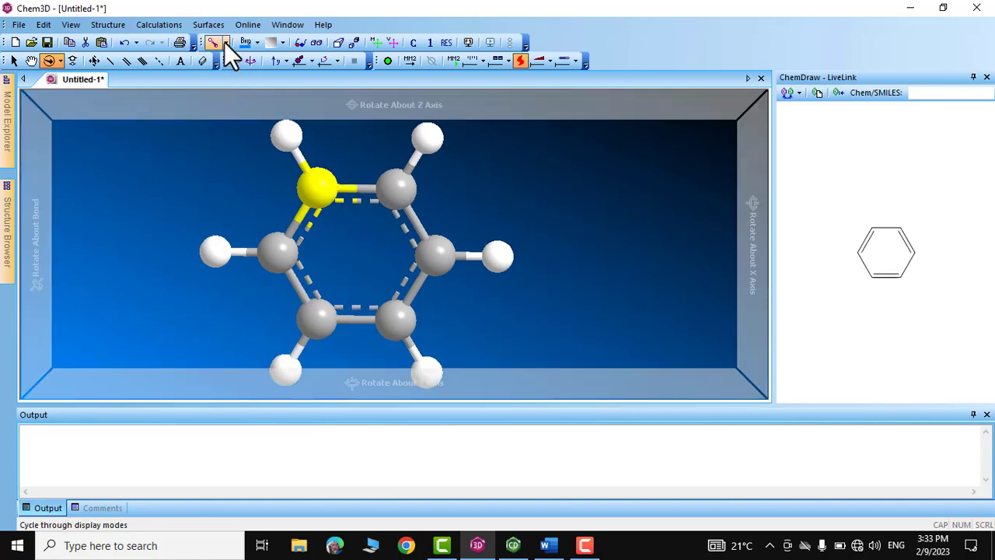
Cycle the benzene display mode through Sticks and Space Filling, ending on Ball & Stick
{"action": "left_click", "coordinate": [225, 43]}
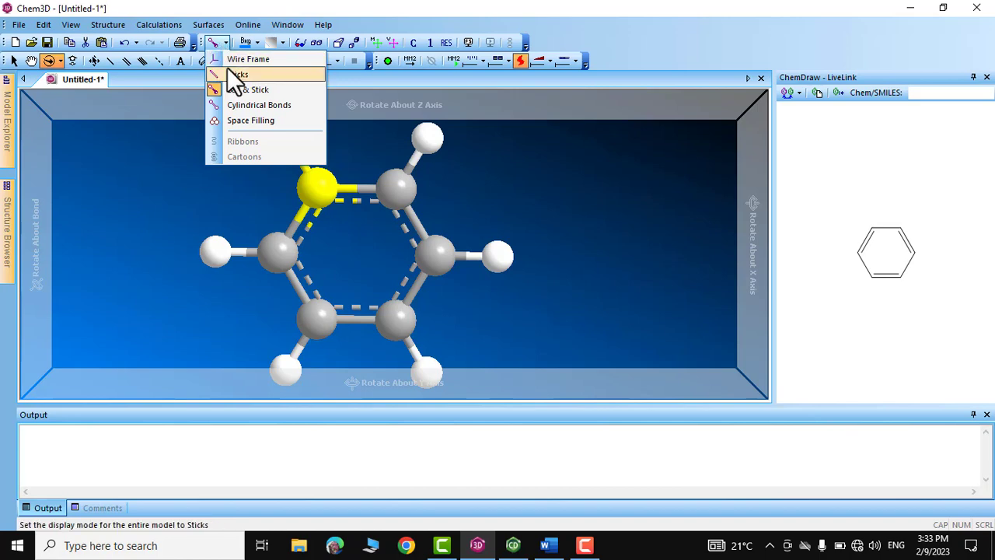
{"action": "left_click", "coordinate": [227, 70]}
{"action": "left_click", "coordinate": [223, 42]}
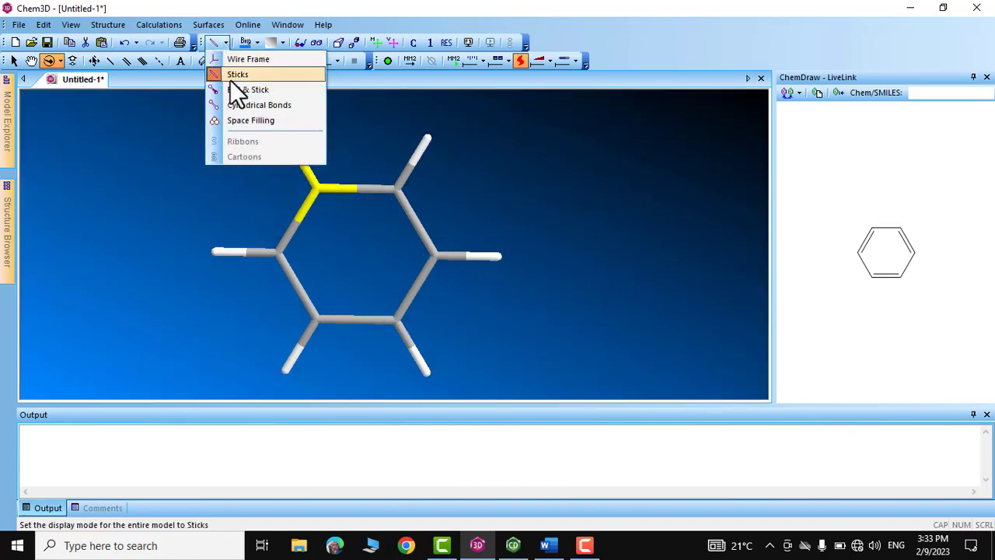
{"action": "left_click", "coordinate": [259, 118]}
{"action": "left_click", "coordinate": [223, 43]}
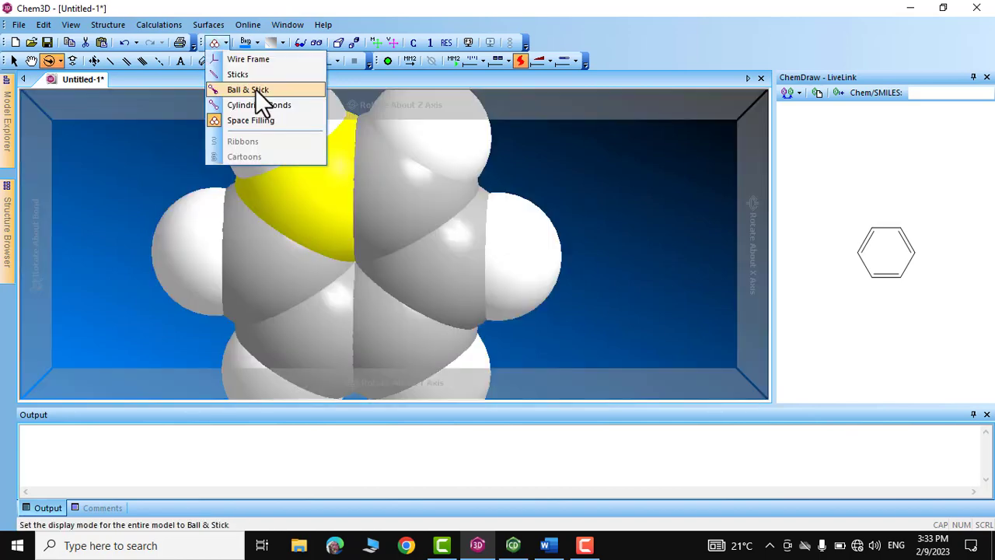
{"action": "left_click", "coordinate": [255, 88]}
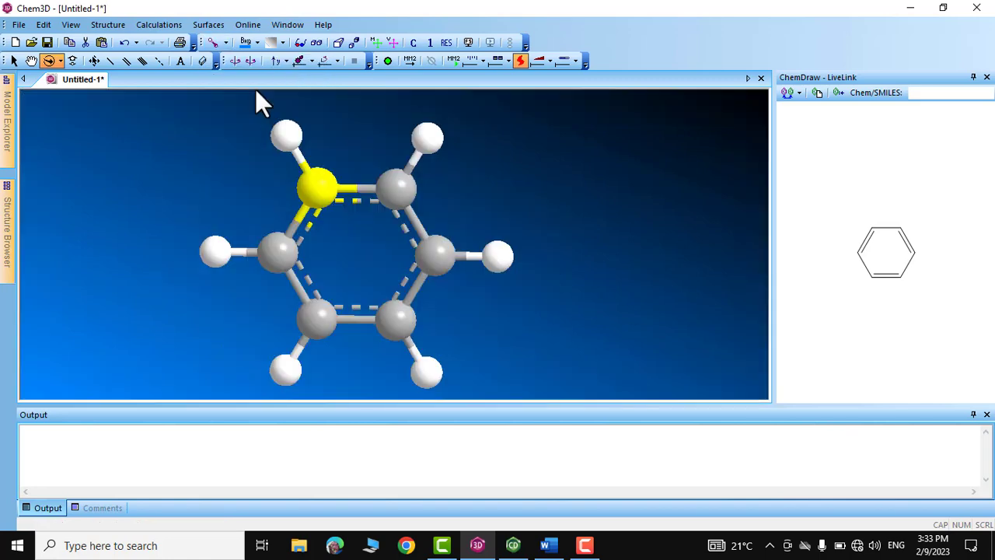
Turn benzene to face the viewer, try serial-number and symbol labels and axes, then hide them, and start Save As
{"action": "left_click_drag", "start_coordinate": [493, 256], "coordinate": [414, 43]}
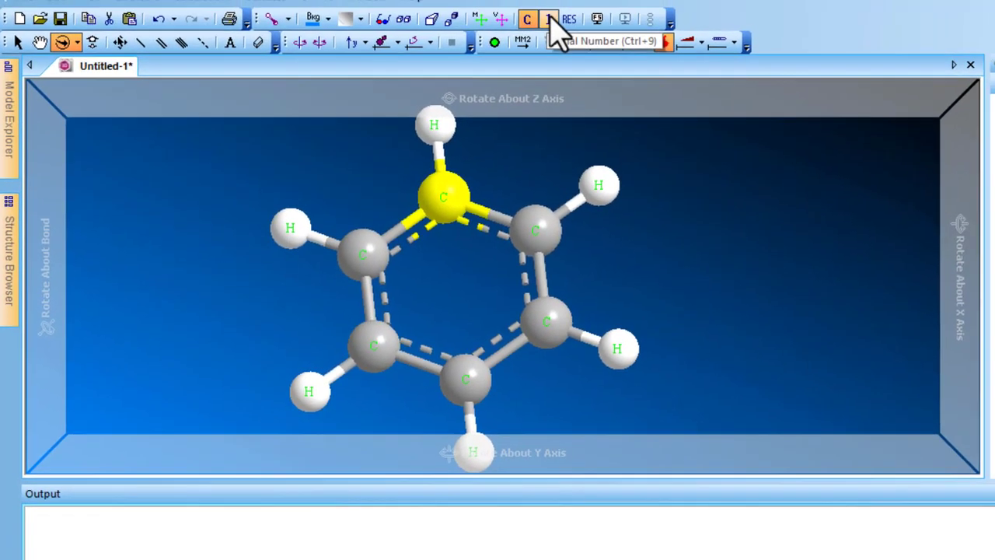
{"action": "left_click", "coordinate": [548, 28]}
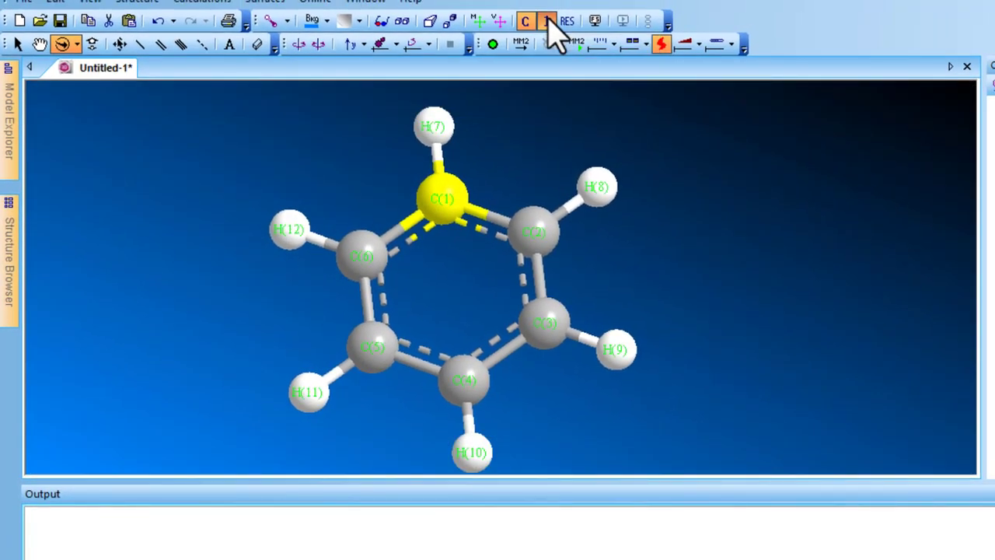
{"action": "left_click", "coordinate": [547, 23]}
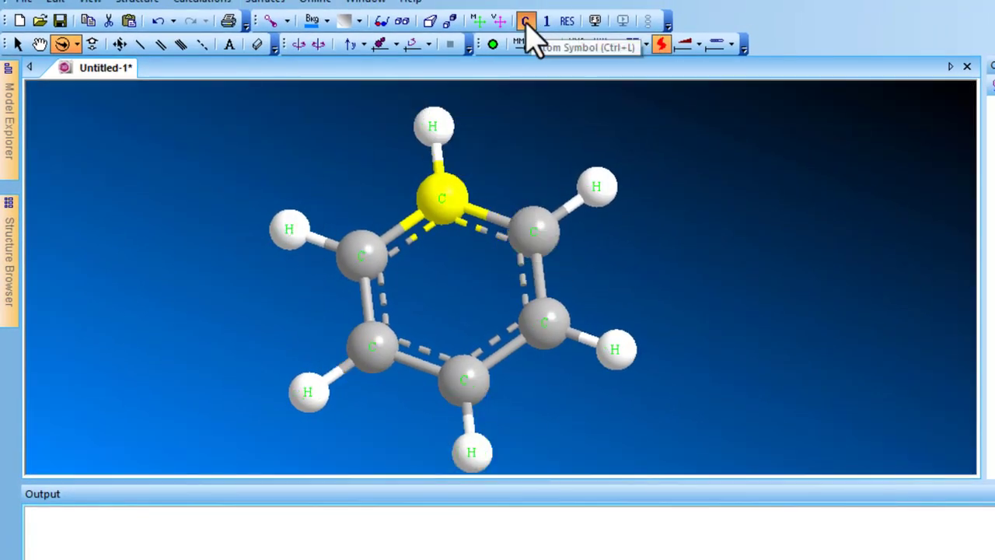
{"action": "left_click", "coordinate": [527, 23]}
{"action": "left_click", "coordinate": [498, 21]}
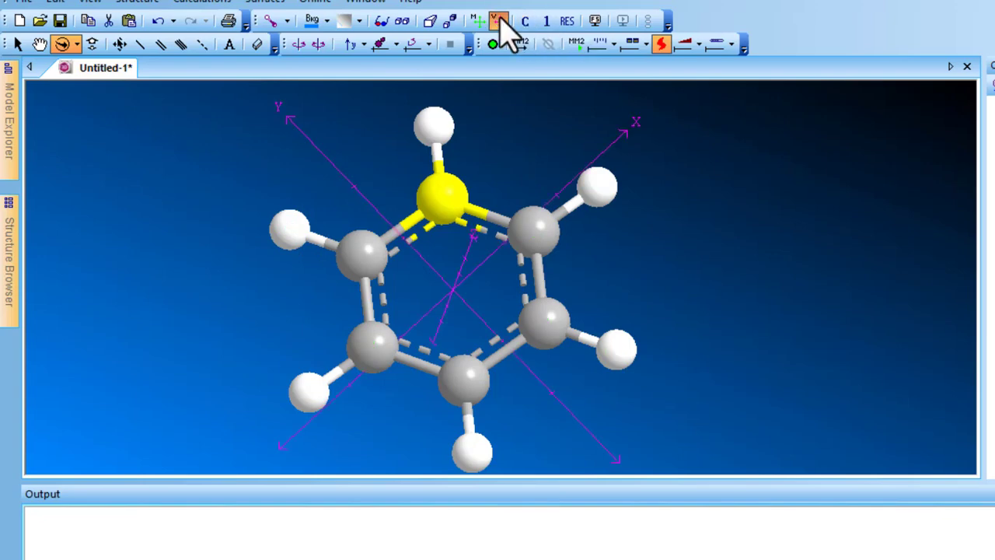
{"action": "left_click", "coordinate": [500, 19]}
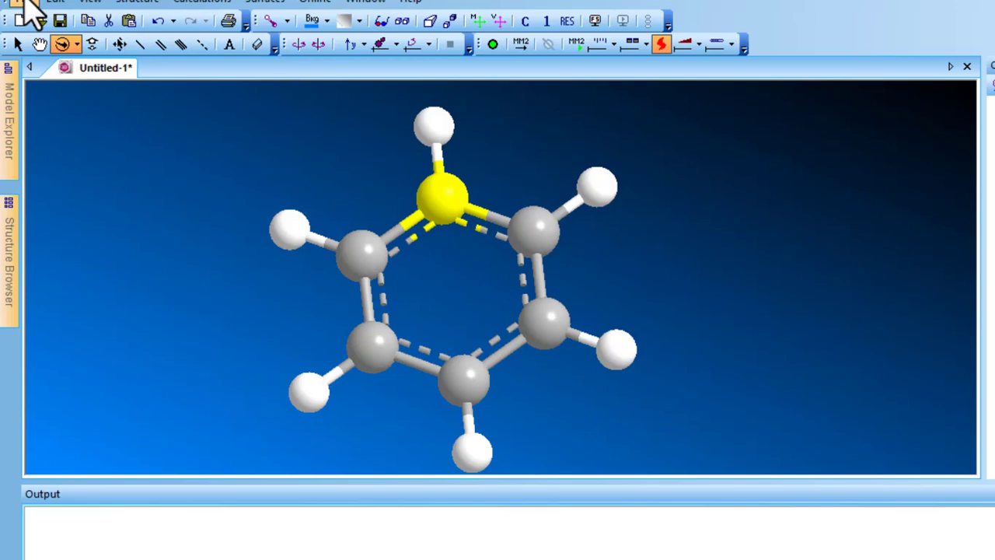
{"action": "left_click", "coordinate": [21, 3]}
{"action": "left_click", "coordinate": [53, 123]}
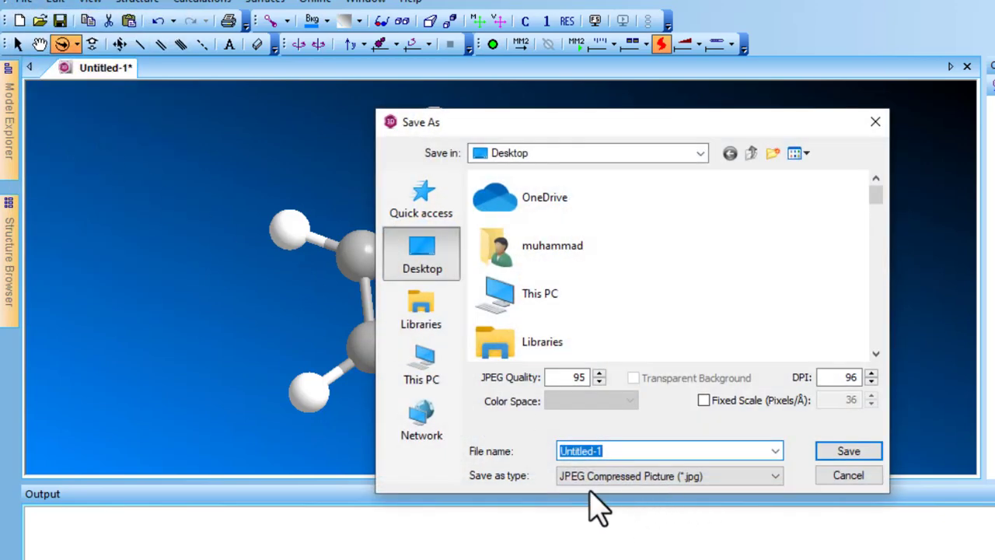
Browse the 'Save as type' format list, then place a benzene ring on the ChemDraw page
{"action": "left_click", "coordinate": [776, 477]}
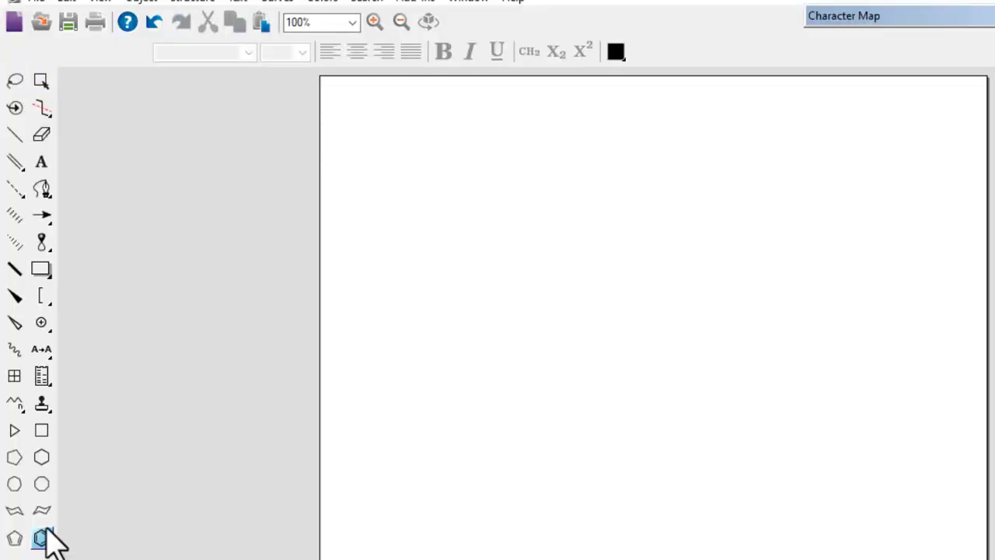
{"action": "left_click", "coordinate": [41, 537]}
{"action": "left_click", "coordinate": [479, 259]}
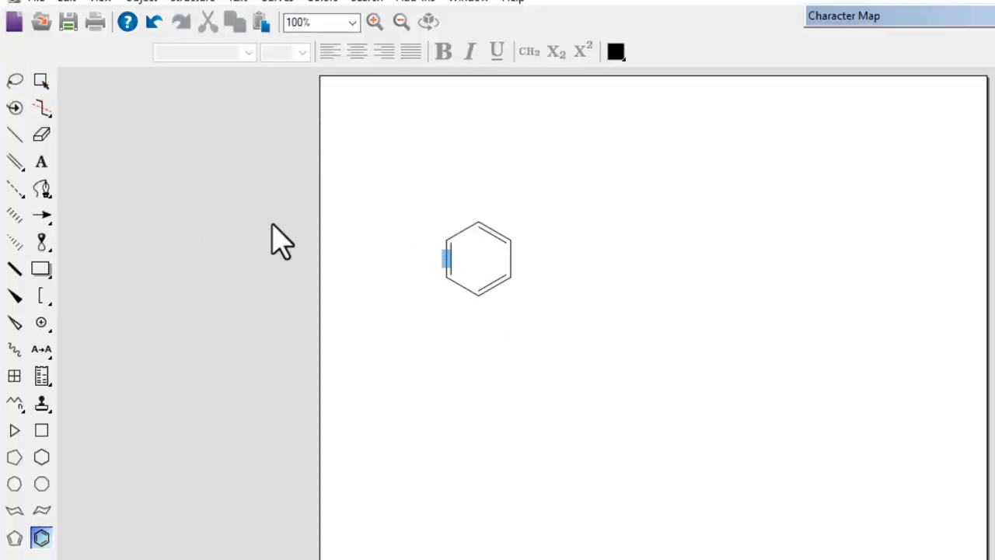
Add a 'benzene' name label to the ring with Convert Structure to Name
{"action": "left_click", "coordinate": [15, 80]}
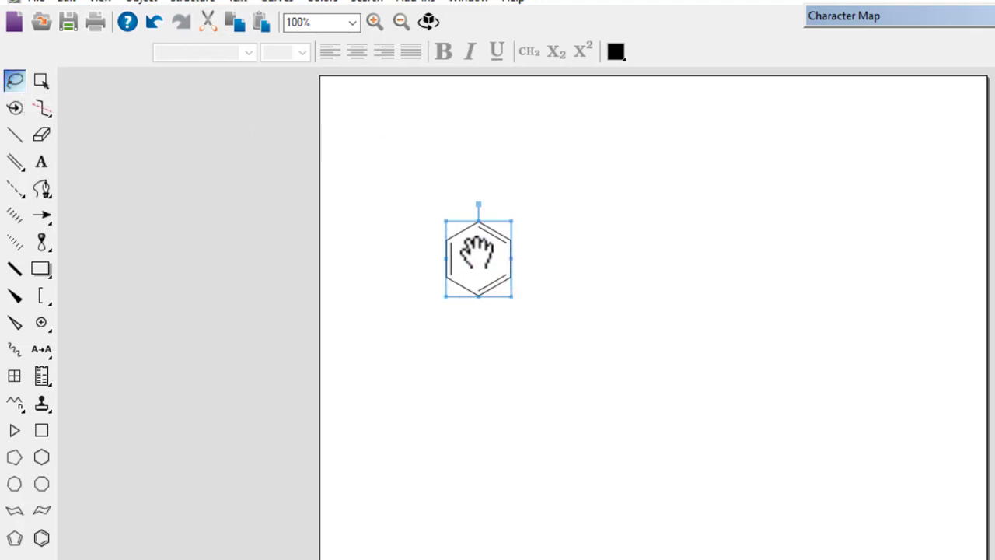
{"action": "left_click", "coordinate": [142, 1]}
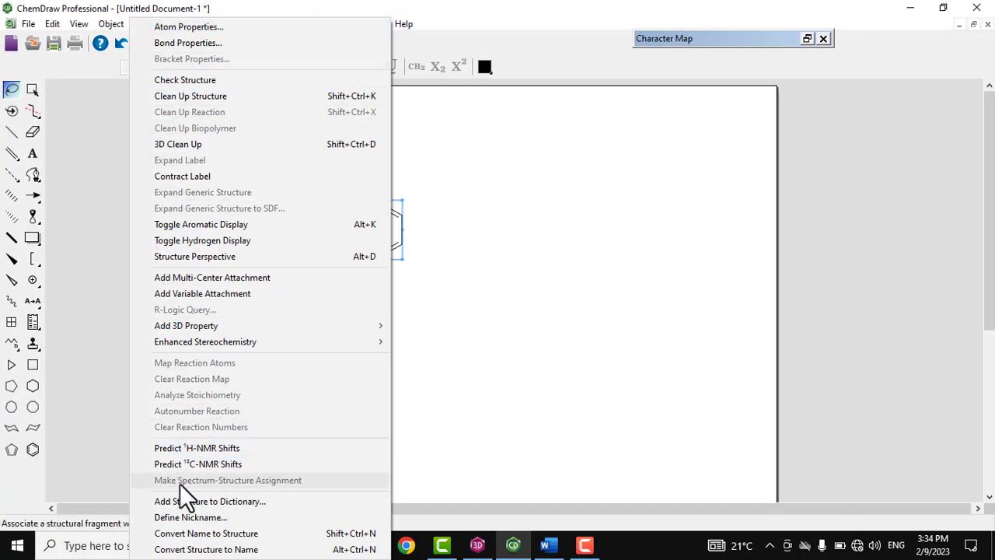
{"action": "left_click", "coordinate": [211, 550]}
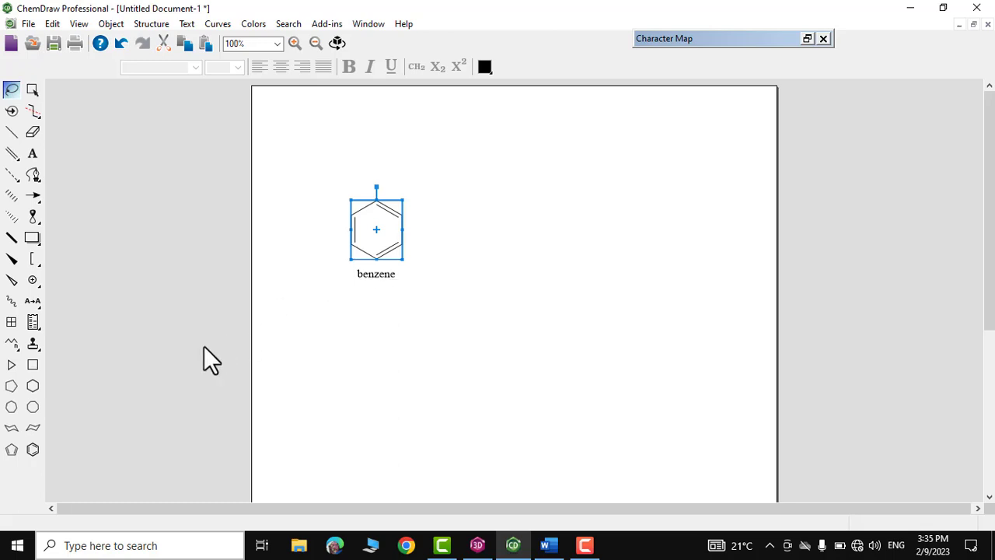
Draw a zigzag carbon chain below the benzene ring
{"action": "left_click", "coordinate": [12, 343]}
{"action": "left_click_drag", "start_coordinate": [364, 363], "coordinate": [565, 364]}
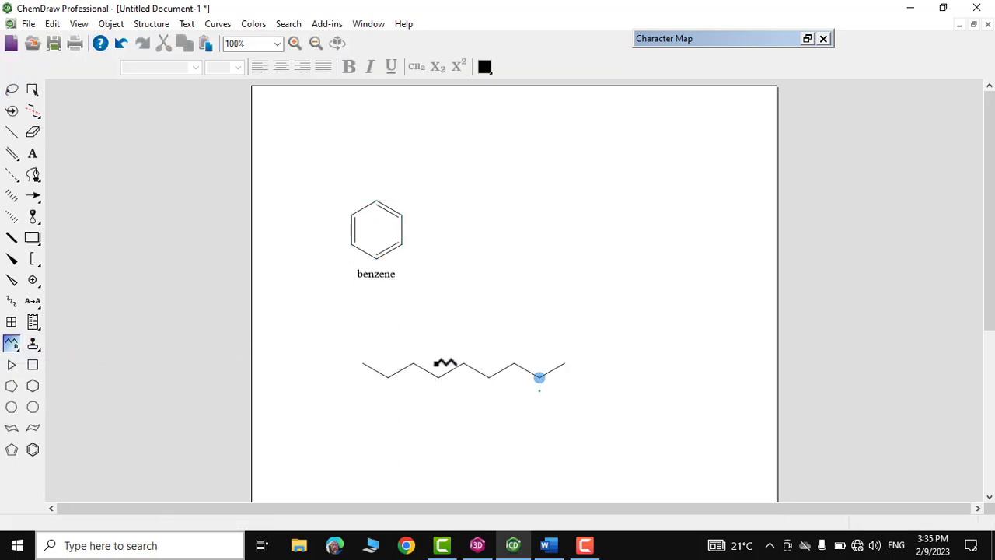
{"action": "key", "text": "shift+b"}
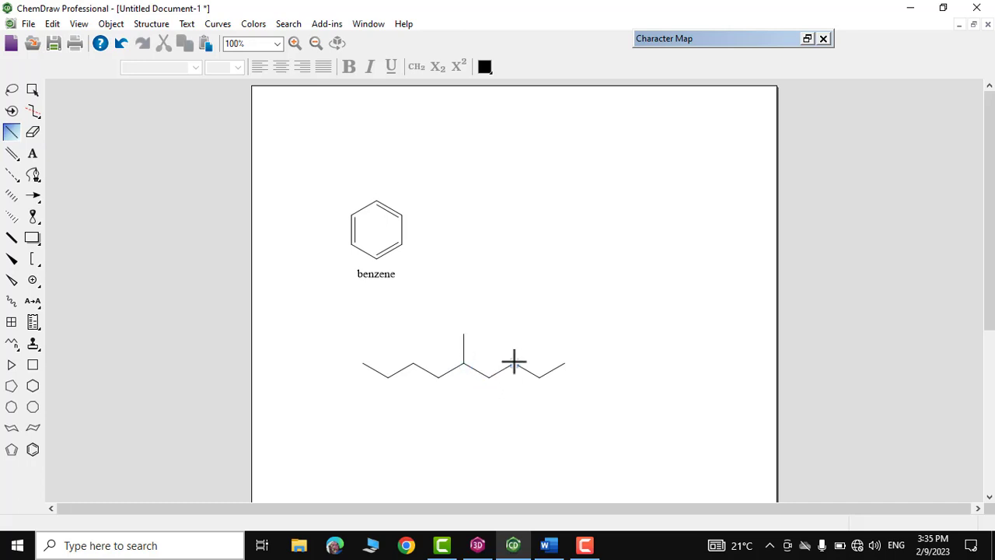
Add a methyl branch and generate the chain's name, 2,4,5,7-tetramethylnonane
{"action": "left_click", "coordinate": [389, 376]}
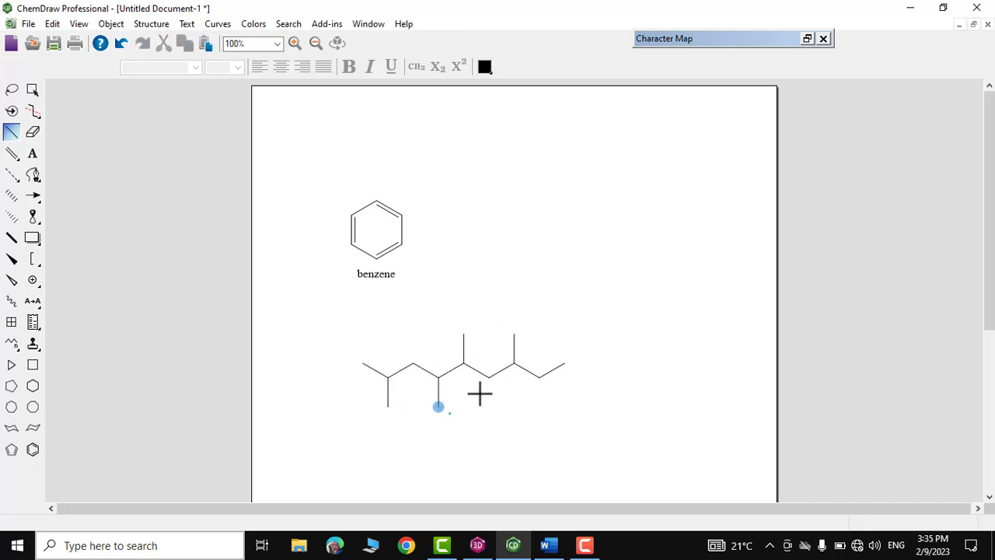
{"action": "left_click", "coordinate": [32, 91]}
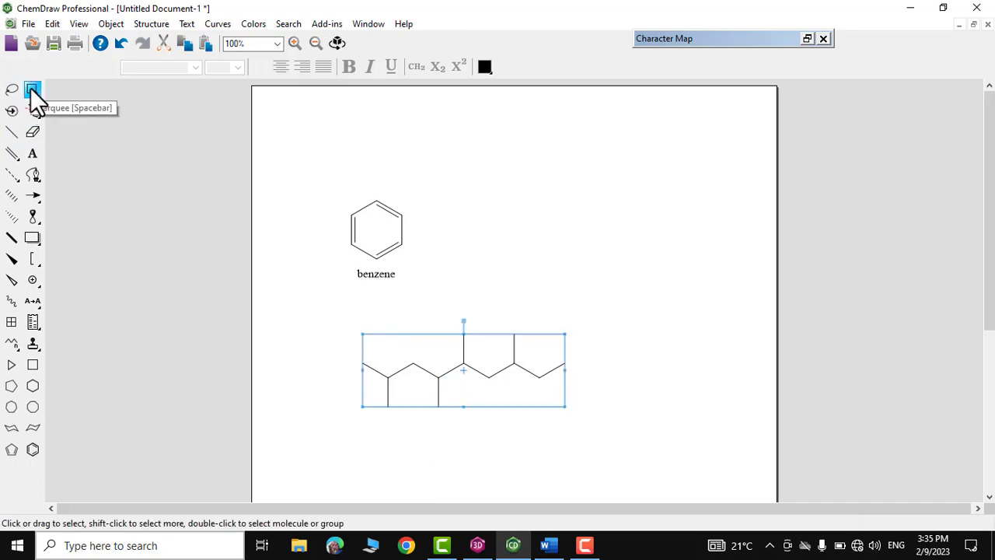
{"action": "left_click", "coordinate": [151, 24]}
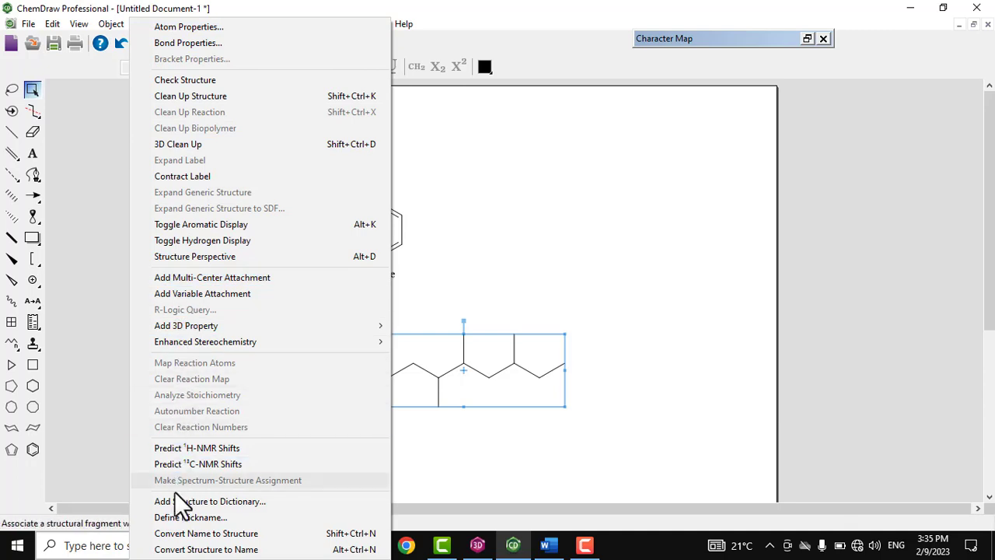
{"action": "left_click", "coordinate": [206, 550]}
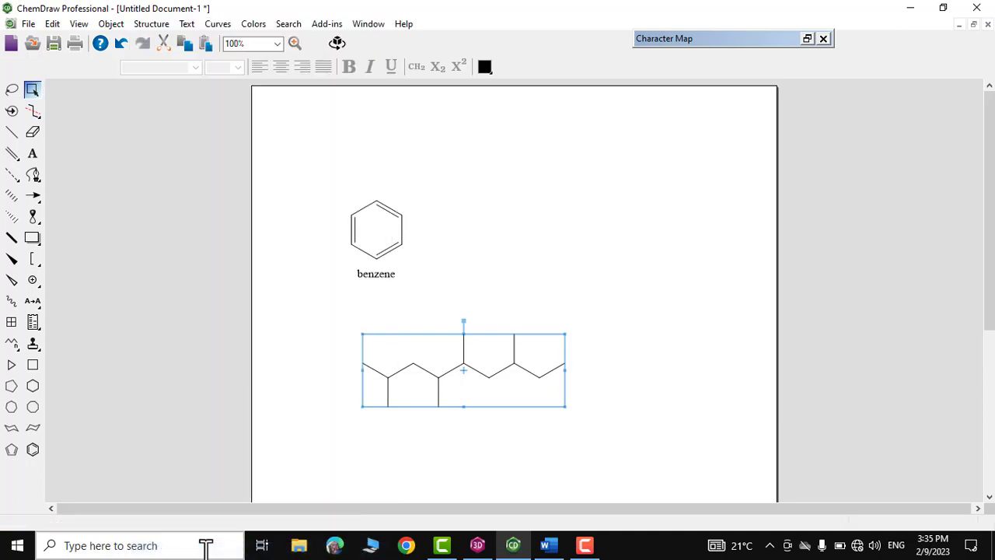
Build a new structure from the 2,4,5,7-tetramethylnonane name label with Convert Name to Structure
{"action": "key", "text": "ctrl+alt+Tab"}
{"action": "mouse_move", "coordinate": [390, 414]}
{"action": "left_mouse_down"}
{"action": "mouse_move", "coordinate": [390, 437]}
{"action": "mouse_move", "coordinate": [442, 466]}
{"action": "mouse_move", "coordinate": [525, 460]}
{"action": "mouse_move", "coordinate": [543, 434]}
{"action": "mouse_move", "coordinate": [514, 405]}
{"action": "mouse_move", "coordinate": [394, 403]}
{"action": "left_mouse_up"}
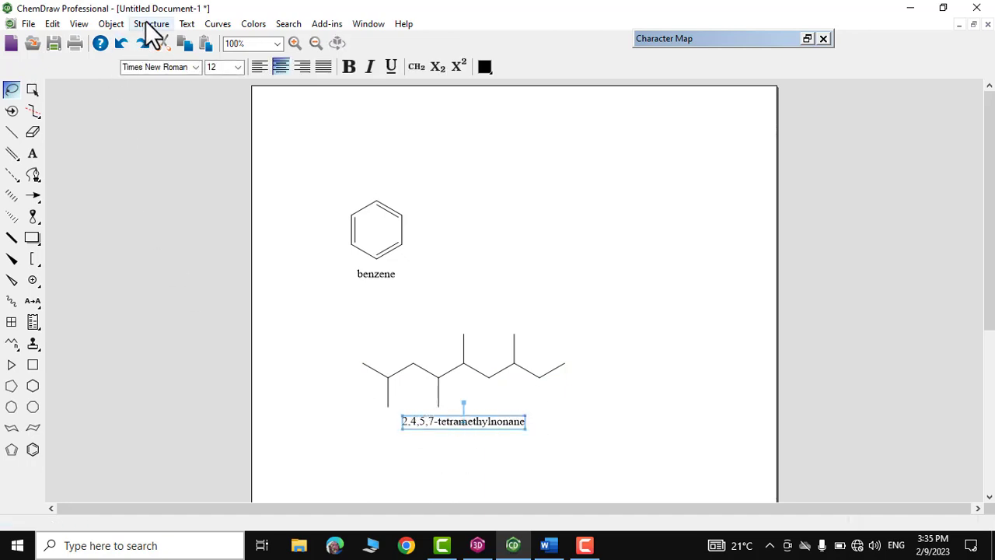
{"action": "left_click", "coordinate": [151, 25]}
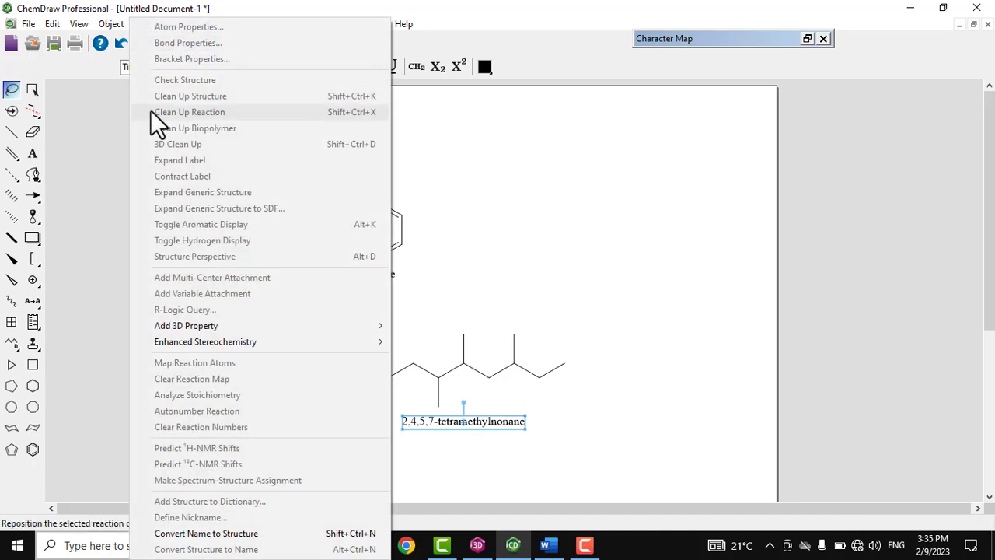
{"action": "left_click", "coordinate": [218, 535]}
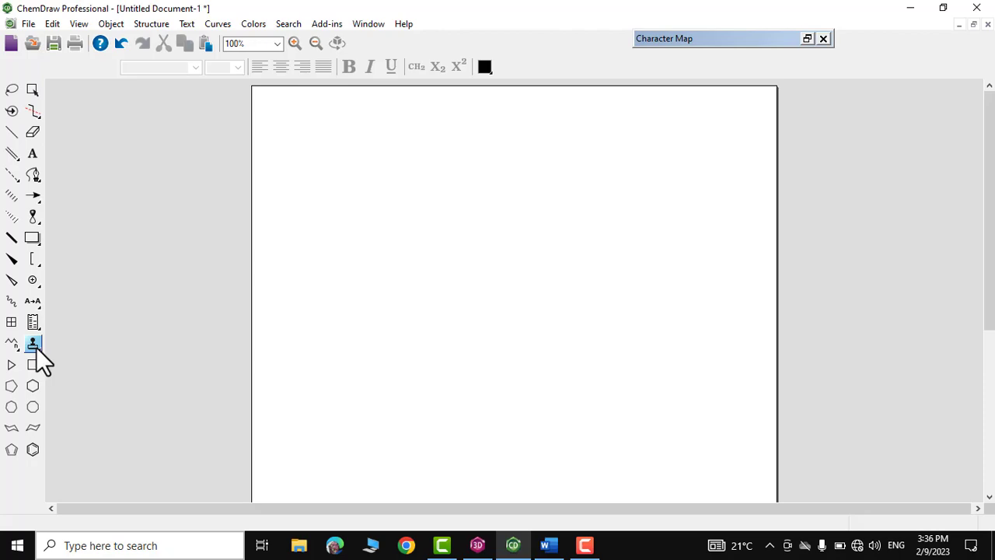
{"action": "left_click", "coordinate": [36, 347]}
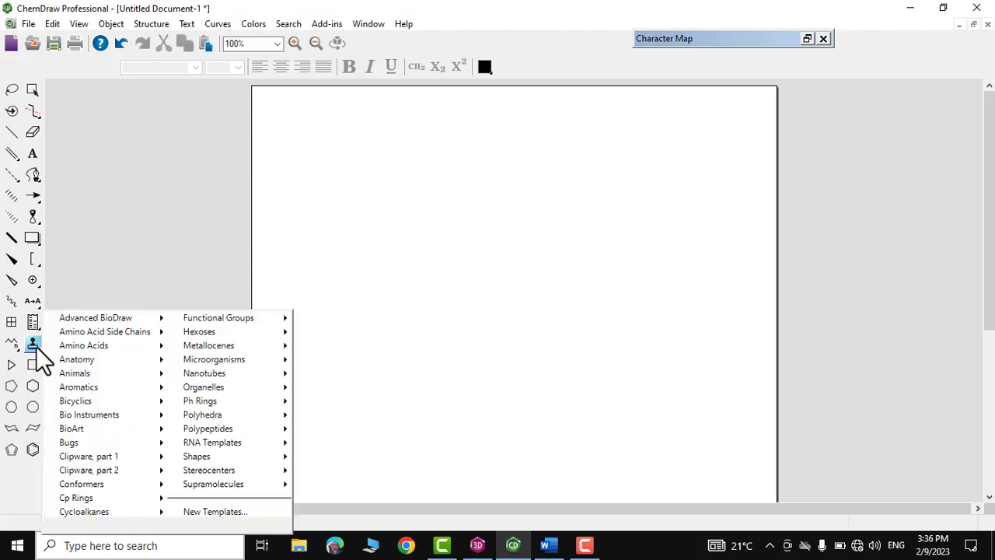
{"action": "mouse_move", "coordinate": [109, 402]}
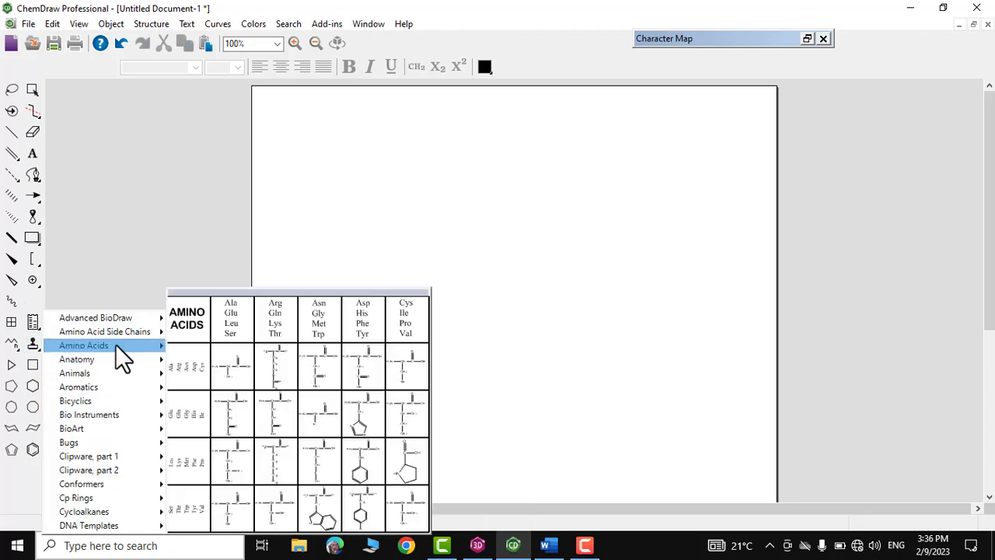
{"action": "mouse_move", "coordinate": [137, 334]}
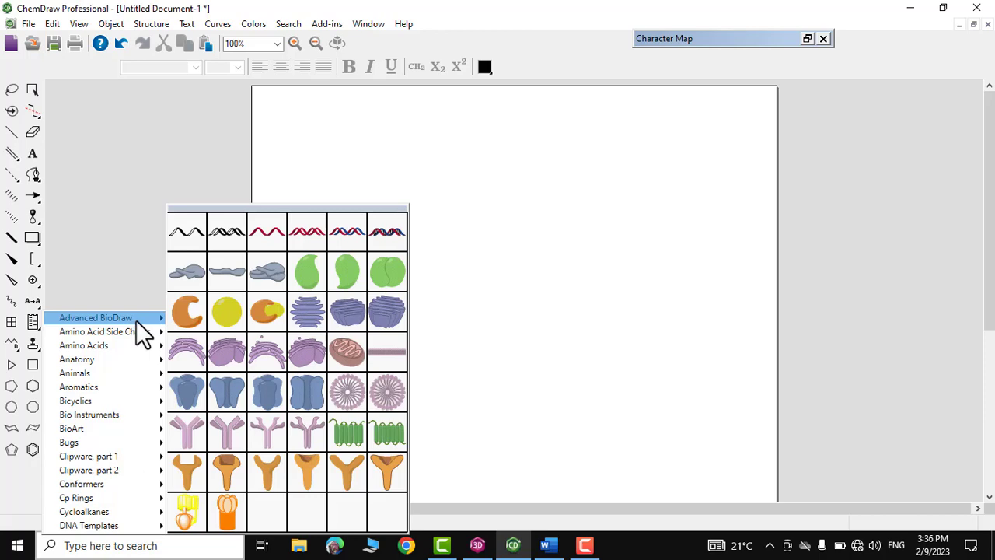
{"action": "mouse_move", "coordinate": [129, 360]}
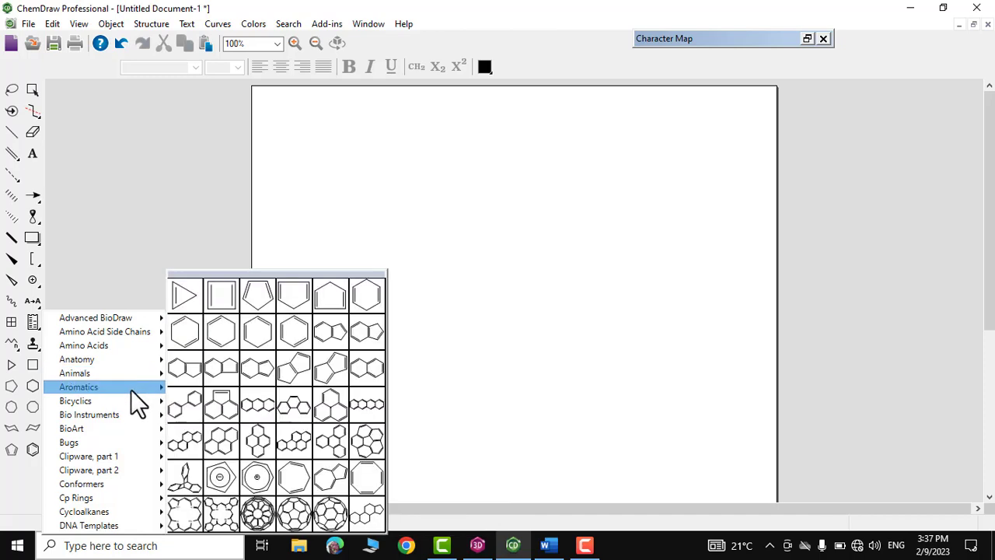
{"action": "mouse_move", "coordinate": [124, 443]}
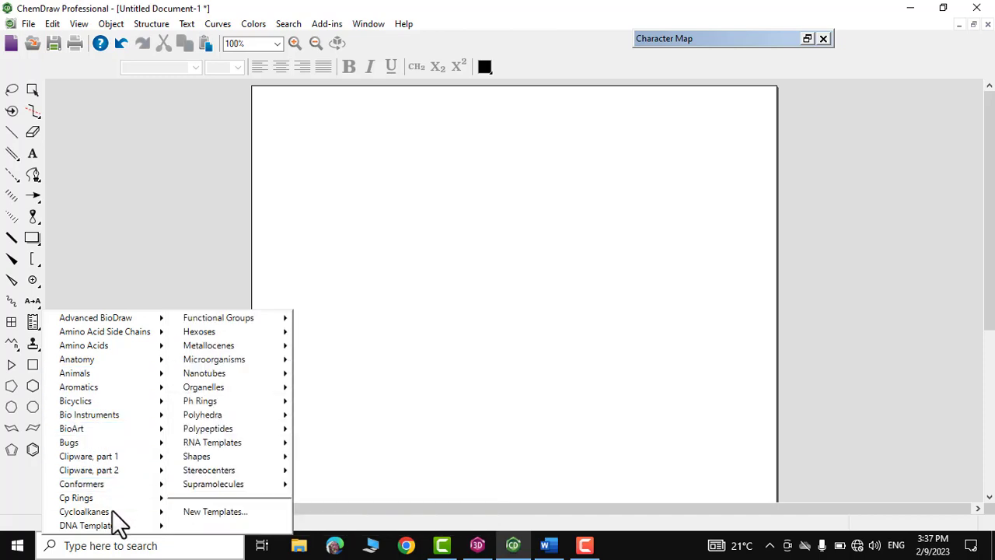
{"action": "mouse_move", "coordinate": [116, 523]}
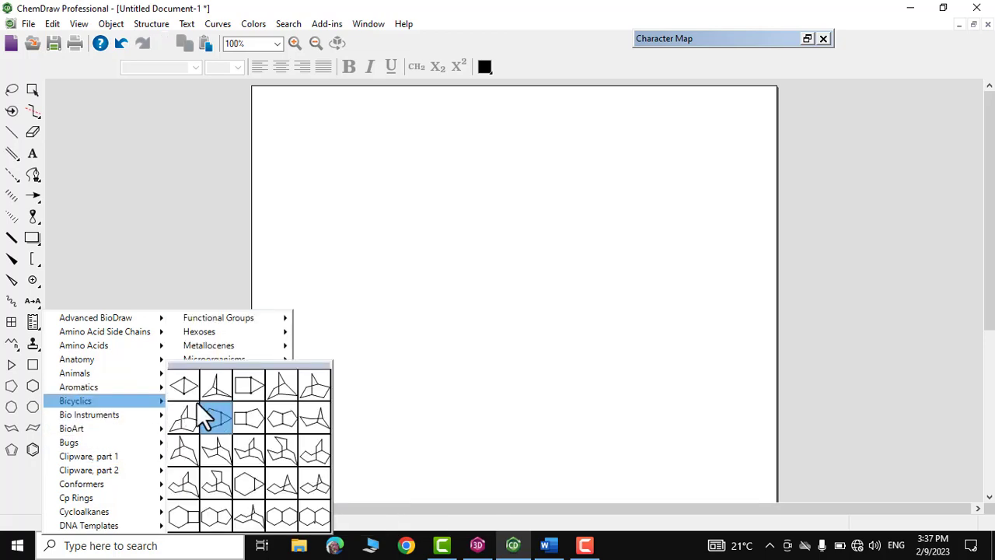
{"action": "mouse_move", "coordinate": [148, 389]}
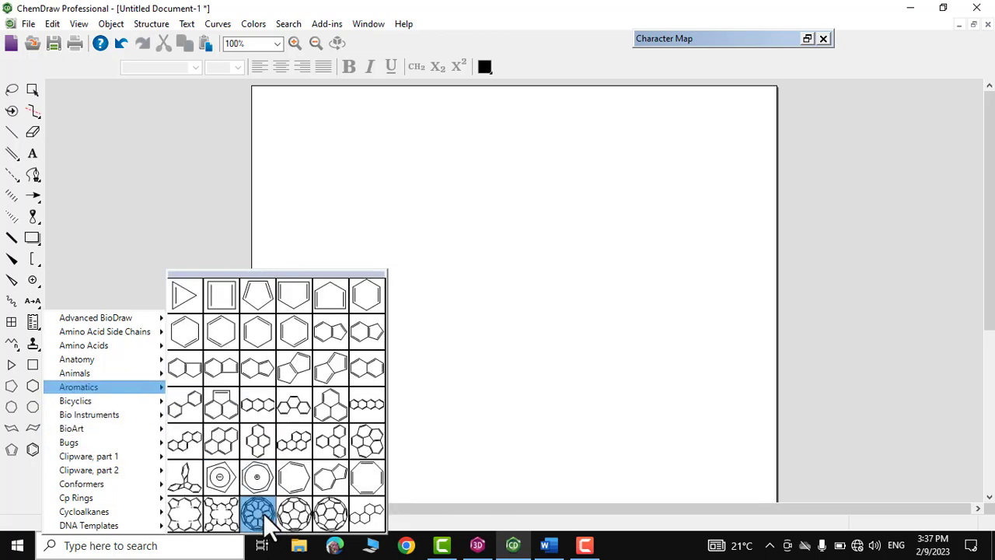
{"action": "left_click", "coordinate": [303, 516]}
{"action": "left_click", "coordinate": [513, 307]}
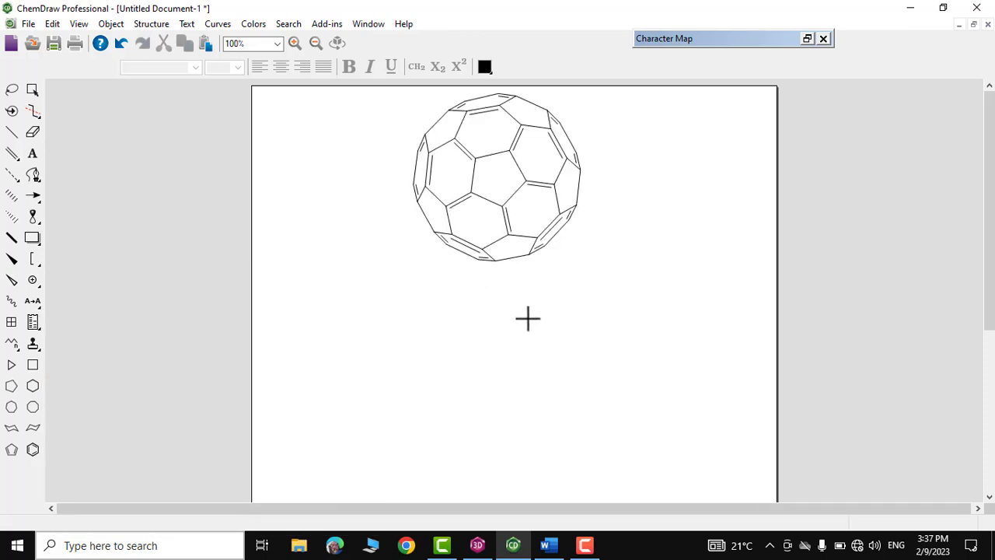
{"action": "key", "text": "ctrl+z"}
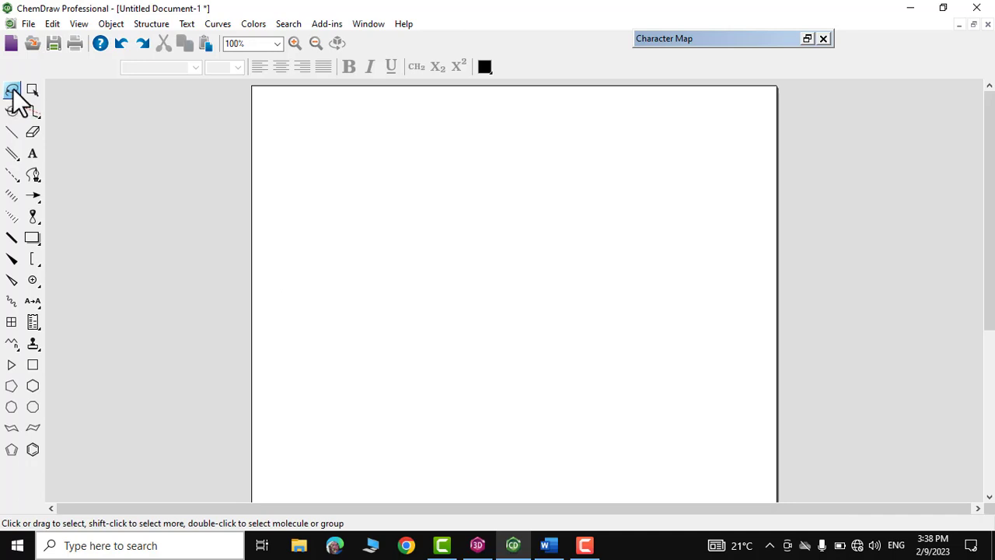
{"action": "left_click", "coordinate": [12, 133]}
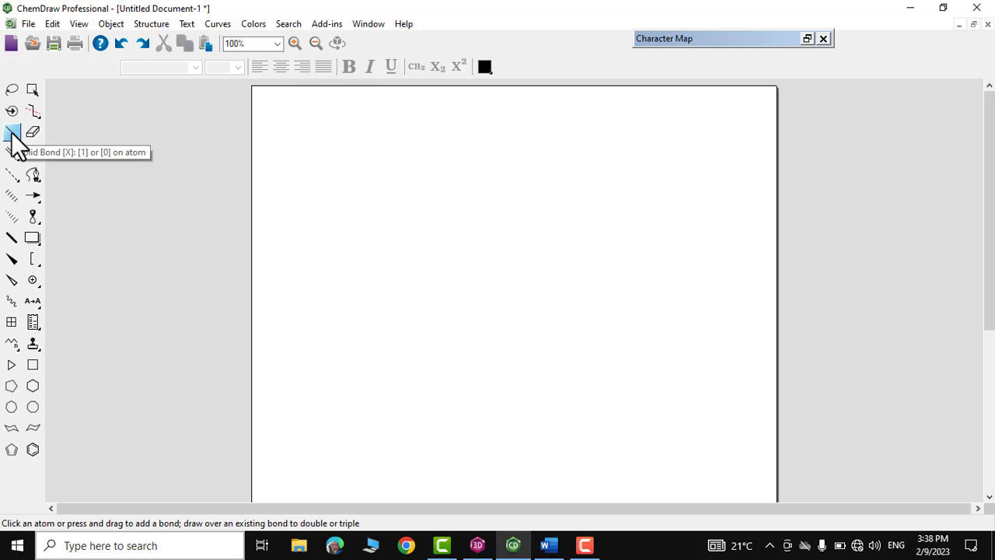
{"action": "left_click", "coordinate": [327, 300]}
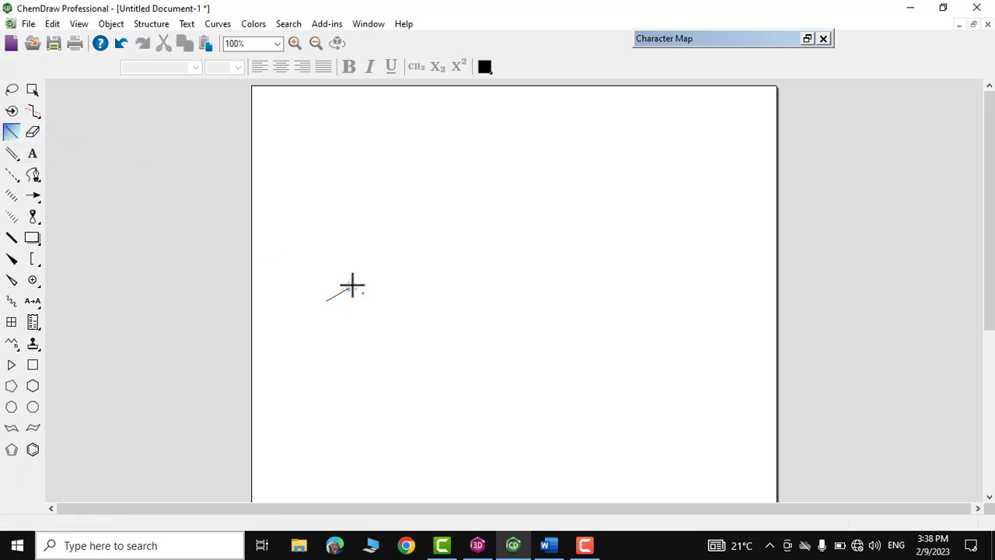
{"action": "left_click", "coordinate": [352, 286]}
{"action": "left_click", "coordinate": [376, 300]}
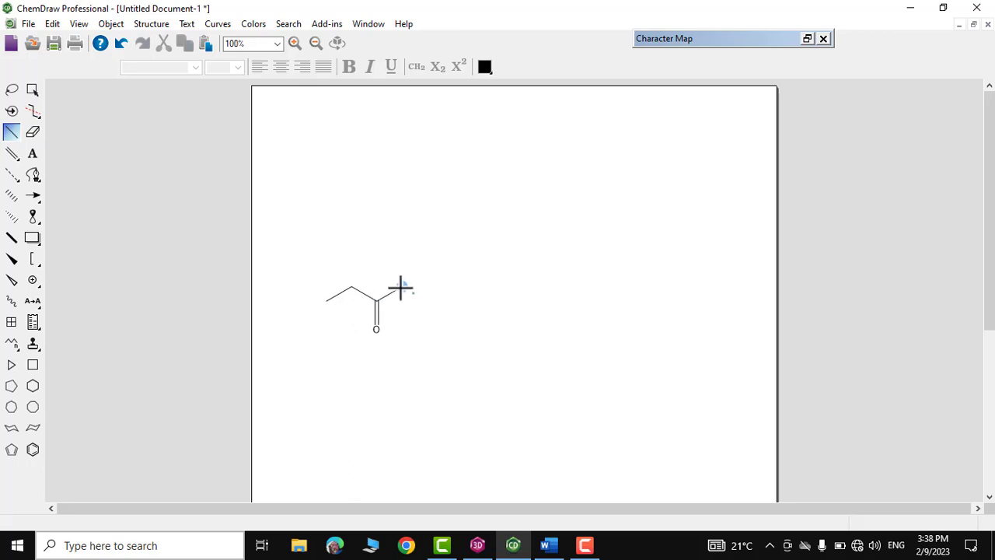
{"action": "left_click", "coordinate": [401, 287]}
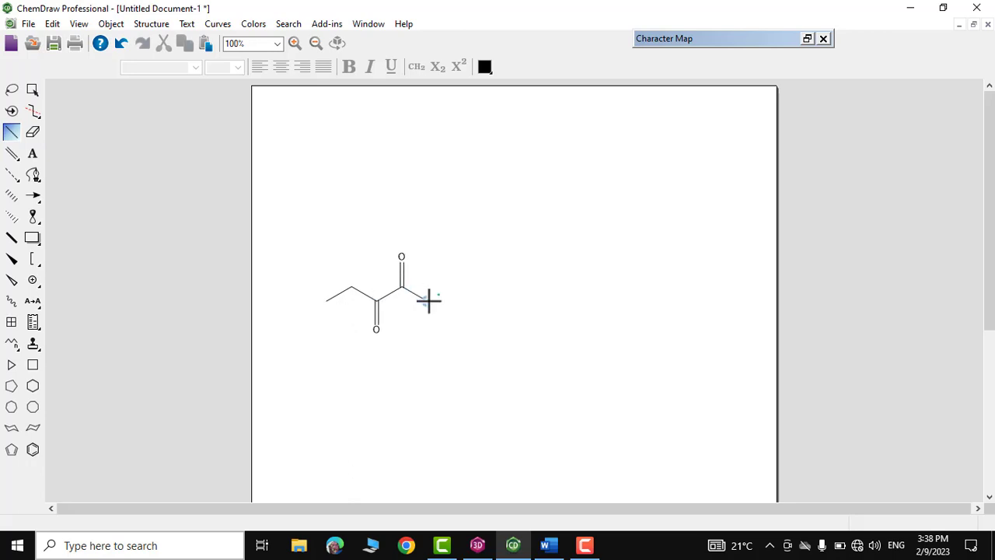
{"action": "left_click", "coordinate": [428, 300]}
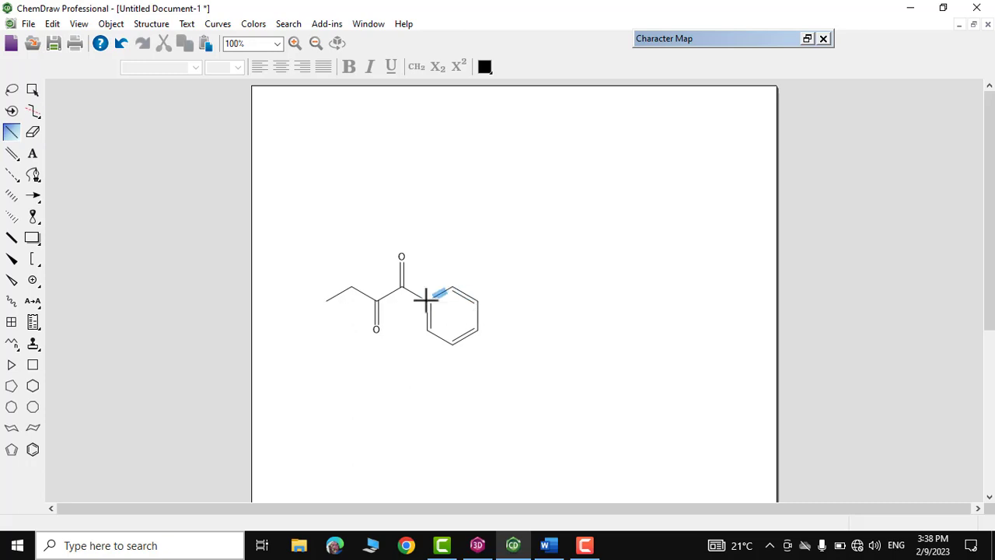
{"action": "left_click", "coordinate": [479, 301]}
{"action": "left_click", "coordinate": [502, 287]}
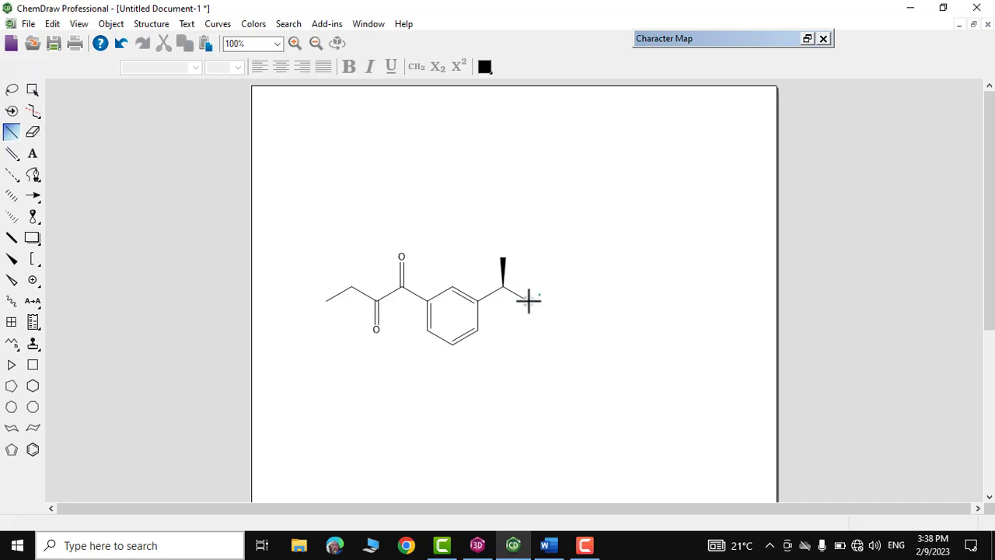
{"action": "left_click", "coordinate": [529, 299]}
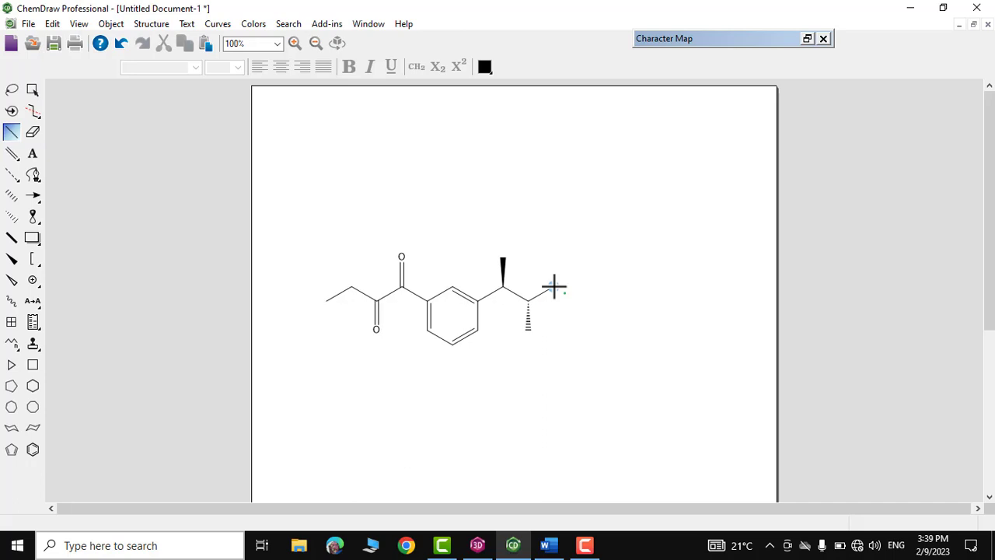
{"action": "left_click", "coordinate": [554, 286]}
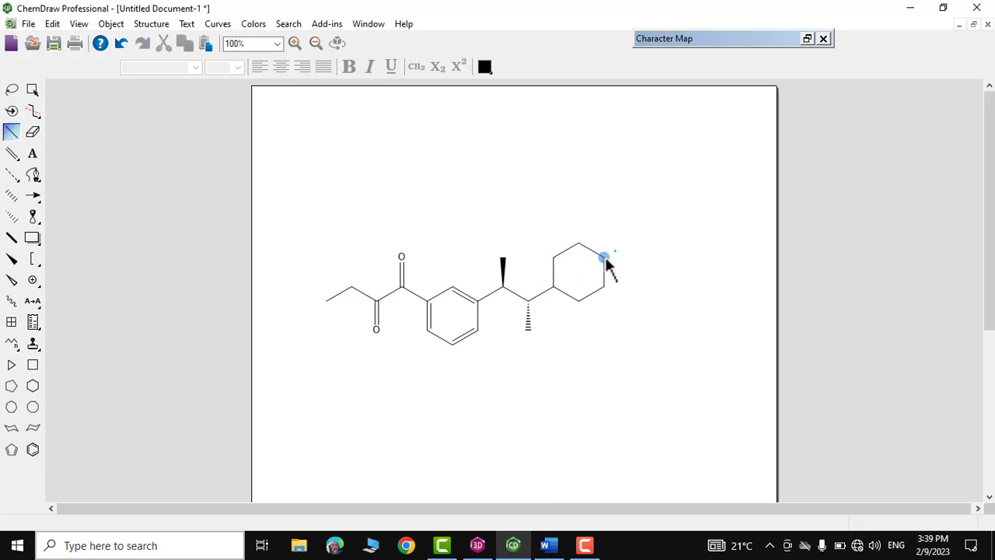
{"action": "left_click_drag", "start_coordinate": [606, 259], "coordinate": [636, 220]}
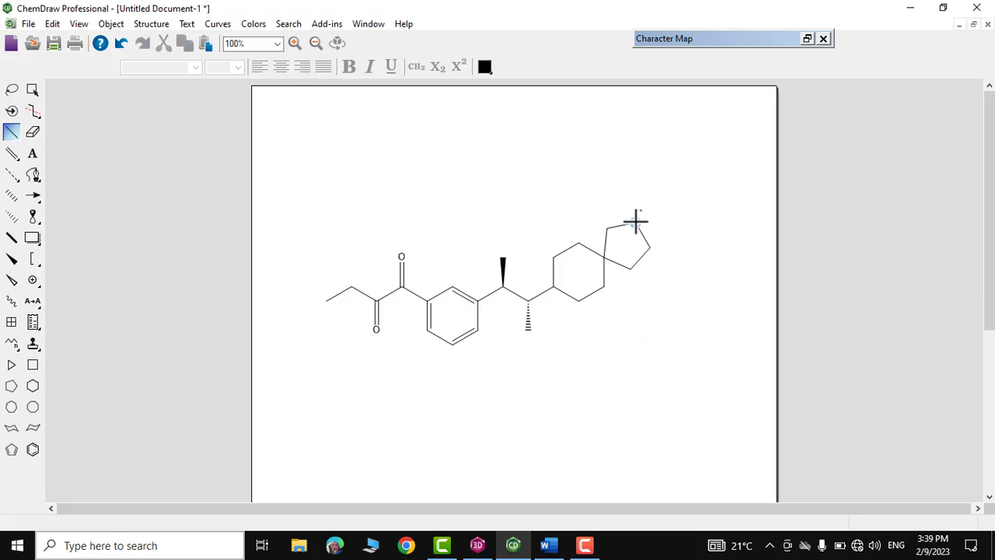
{"action": "left_click", "coordinate": [636, 221]}
{"action": "left_click", "coordinate": [646, 195]}
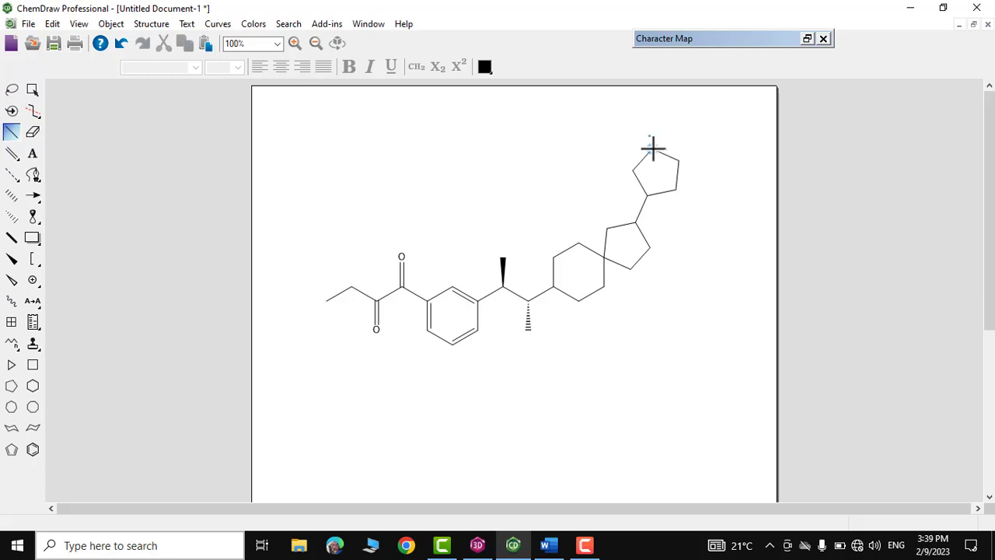
{"action": "left_click", "coordinate": [650, 141]}
{"action": "left_click", "coordinate": [646, 119]}
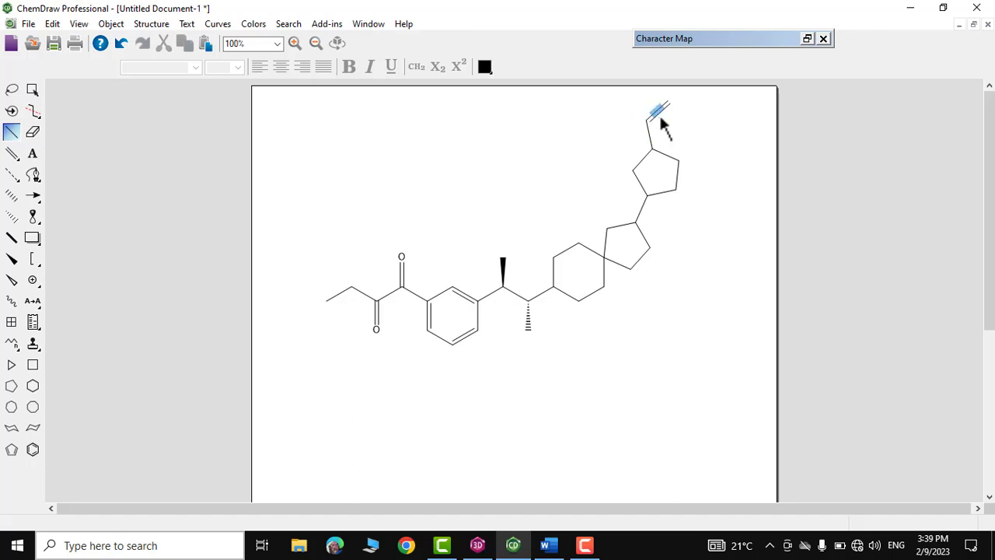
{"action": "left_click", "coordinate": [658, 112]}
{"action": "left_click", "coordinate": [326, 299]}
{"action": "left_click", "coordinate": [314, 292]}
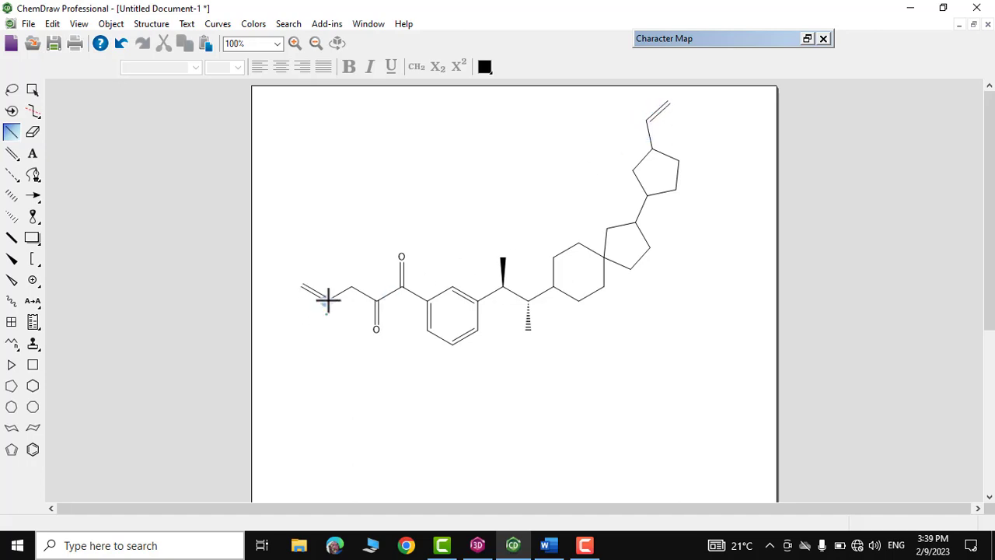
{"action": "left_click", "coordinate": [580, 300]}
{"action": "left_click", "coordinate": [580, 331]}
{"action": "left_click", "coordinate": [580, 330]}
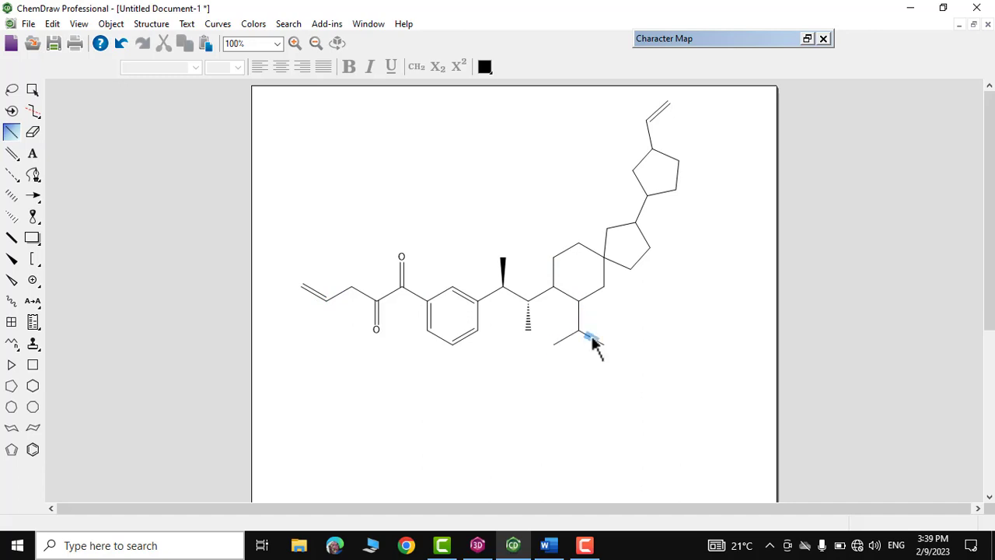
{"action": "left_click", "coordinate": [604, 344]}
{"action": "left_click", "coordinate": [604, 345]}
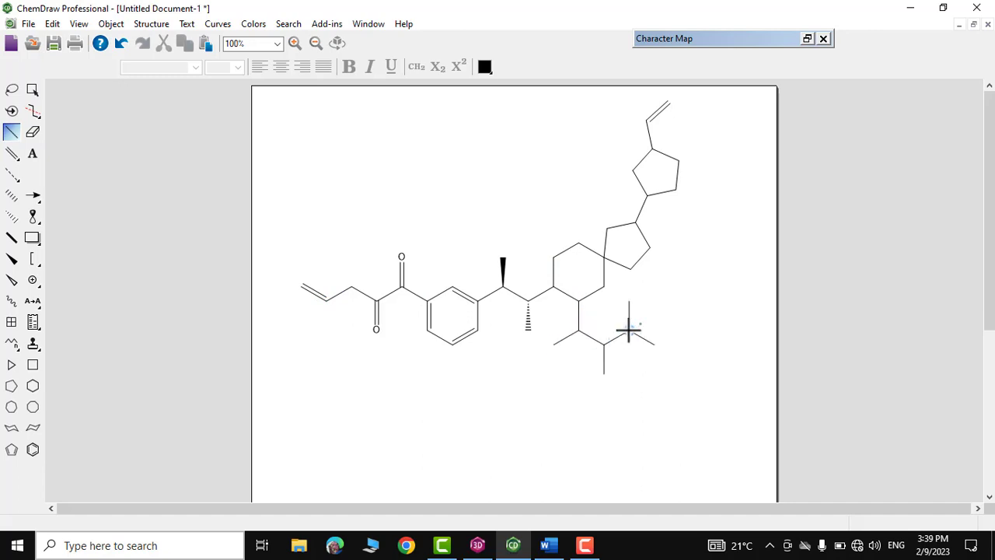
{"action": "left_click", "coordinate": [629, 331]}
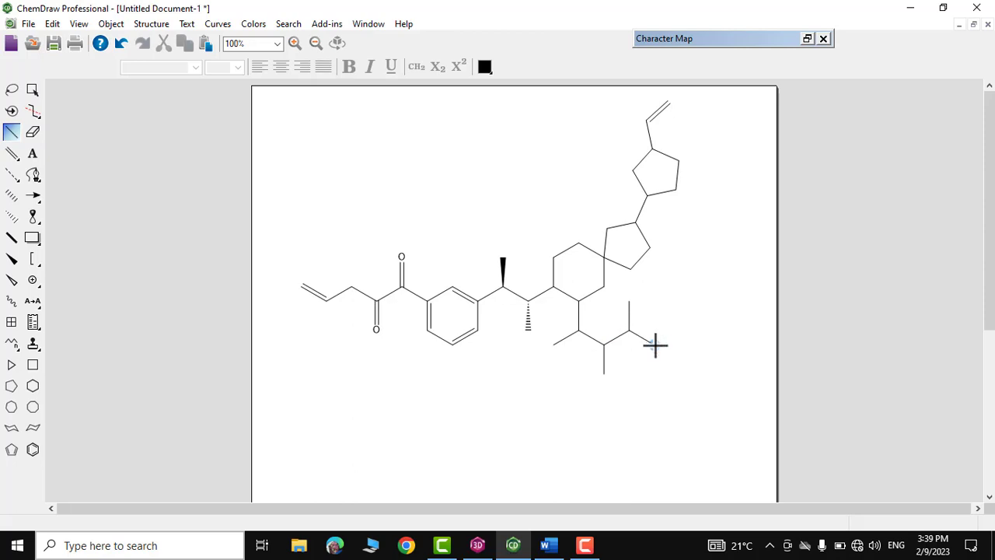
{"action": "left_click", "coordinate": [655, 344]}
{"action": "left_click", "coordinate": [655, 344]}
{"action": "left_click", "coordinate": [655, 344]}
{"action": "left_click", "coordinate": [629, 301]}
{"action": "left_click", "coordinate": [655, 288]}
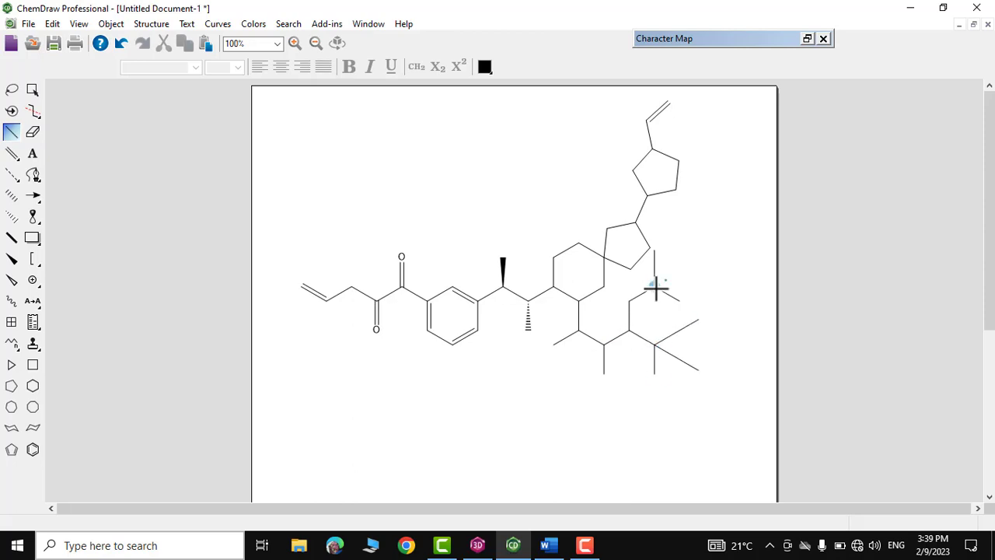
{"action": "left_click", "coordinate": [655, 288]}
{"action": "left_click", "coordinate": [655, 287]}
{"action": "left_click", "coordinate": [655, 288]}
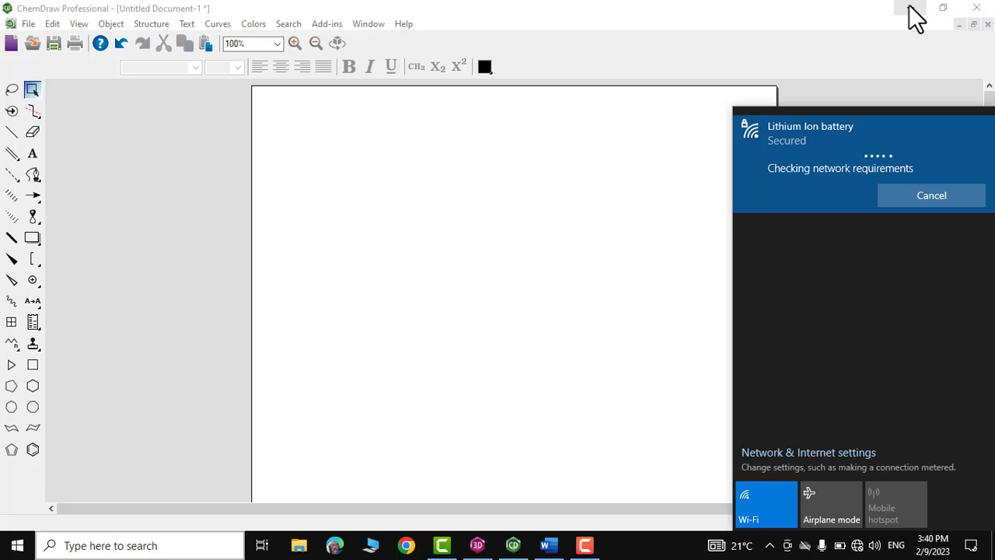
In Chrome, open the 'Ethyl Acetate | CH3COOC2H5 - PubChem' search result
{"action": "left_click", "coordinate": [909, 6]}
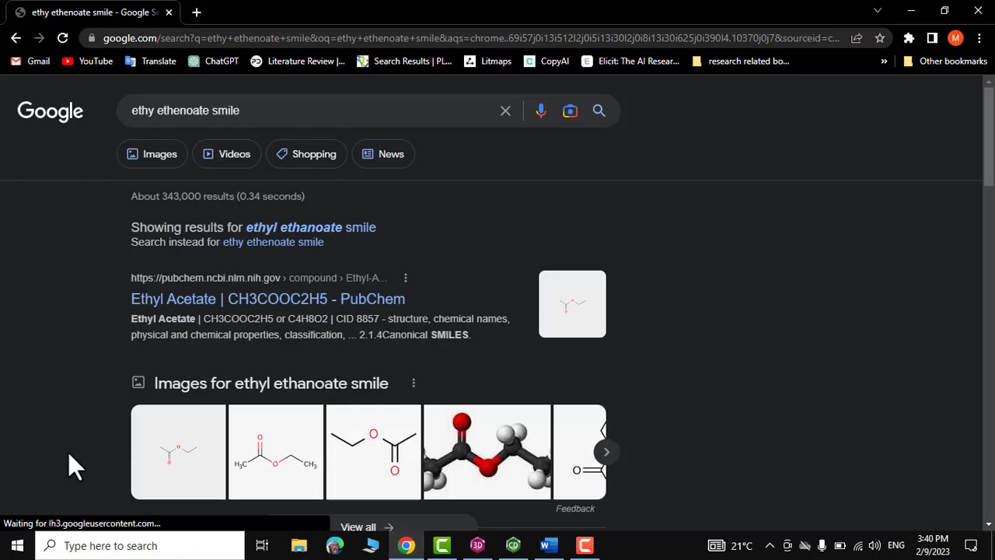
{"action": "left_click", "coordinate": [220, 316]}
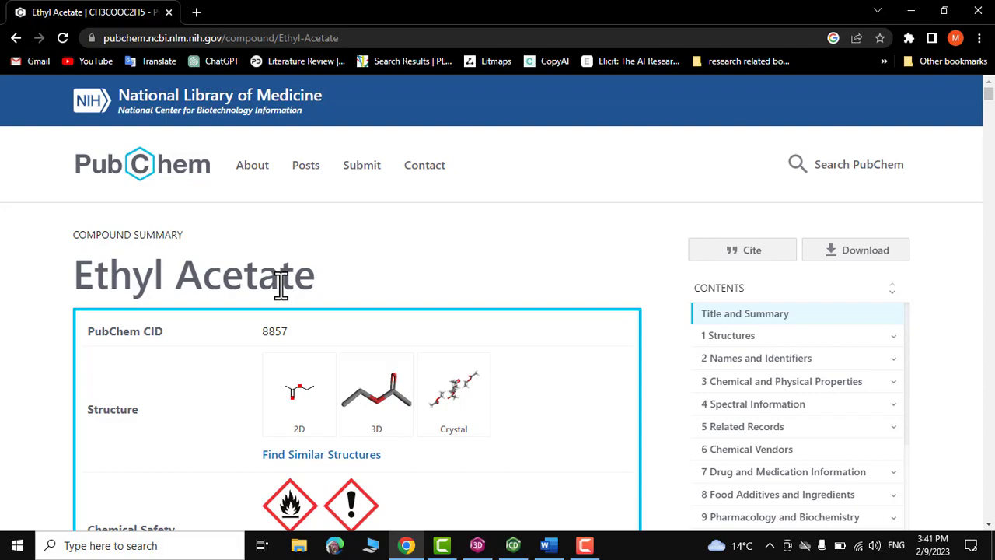
Scroll down to Canonical SMILES and copy the string CCOC(=O)C
{"action": "scroll", "coordinate": [279, 287], "scroll_direction": "down", "scroll_amount": 5}
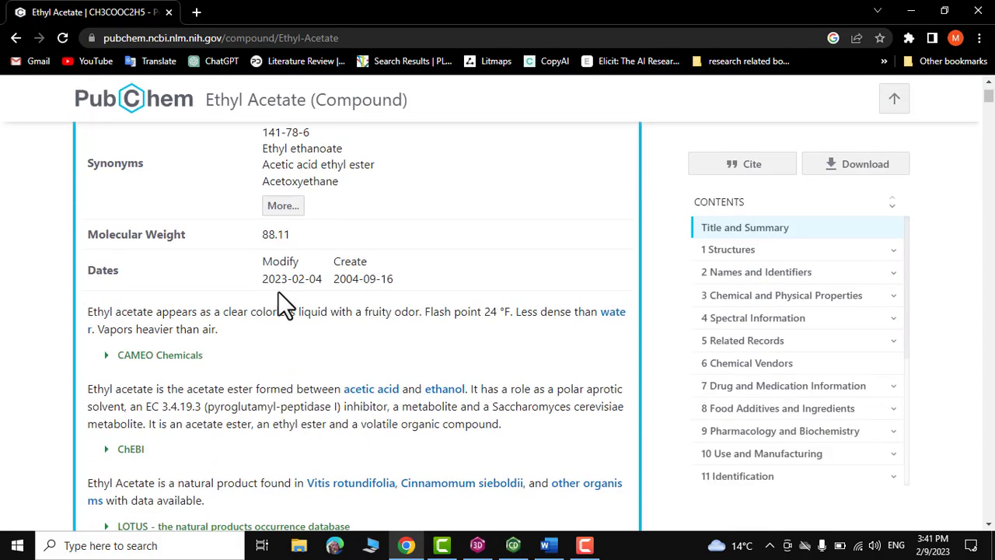
{"action": "scroll", "coordinate": [278, 291], "scroll_direction": "up", "scroll_amount": 5}
{"action": "scroll", "coordinate": [264, 300], "scroll_direction": "down", "scroll_amount": 6}
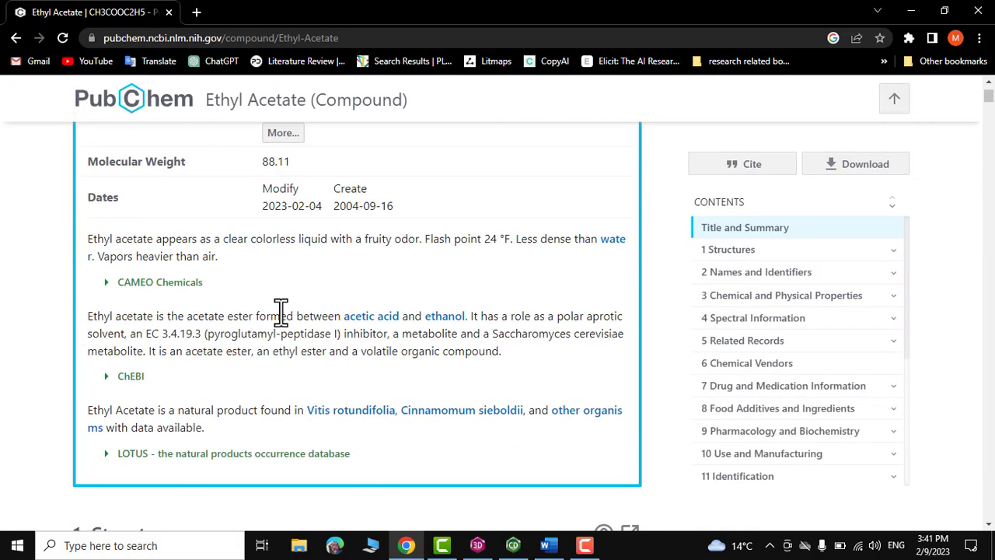
{"action": "scroll", "coordinate": [280, 311], "scroll_direction": "down", "scroll_amount": 10}
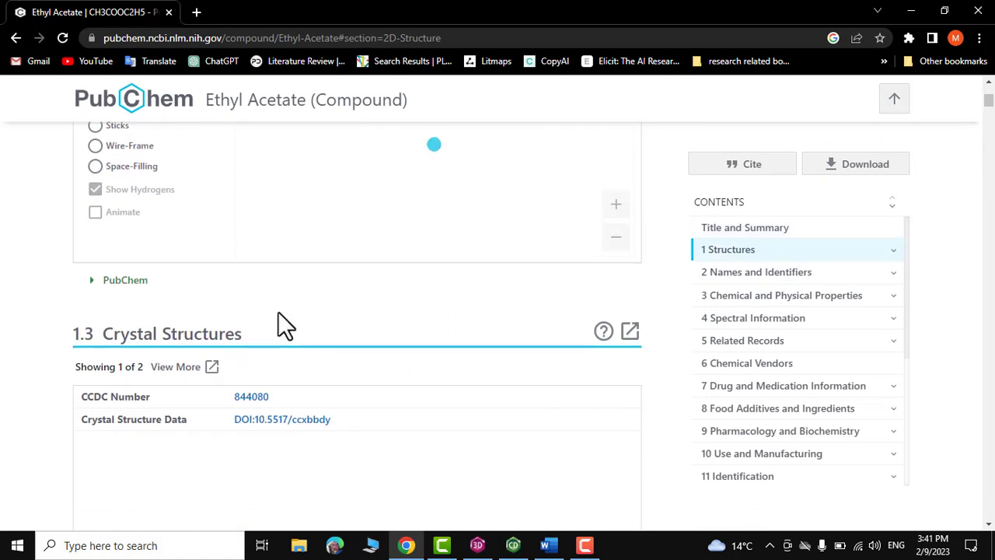
{"action": "scroll", "coordinate": [321, 328], "scroll_direction": "down", "scroll_amount": 4}
{"action": "scroll", "coordinate": [323, 332], "scroll_direction": "down", "scroll_amount": 4}
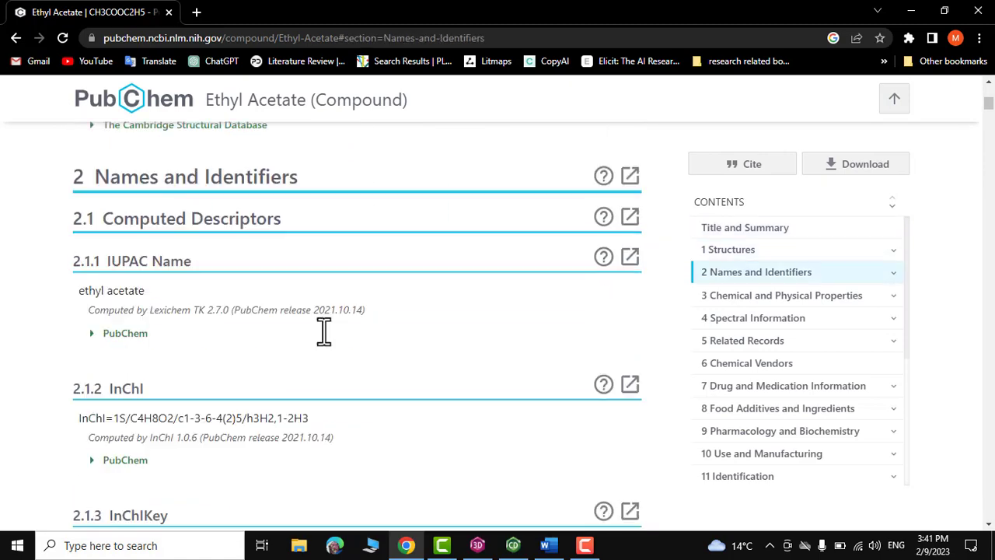
{"action": "scroll", "coordinate": [323, 332], "scroll_direction": "down", "scroll_amount": 3}
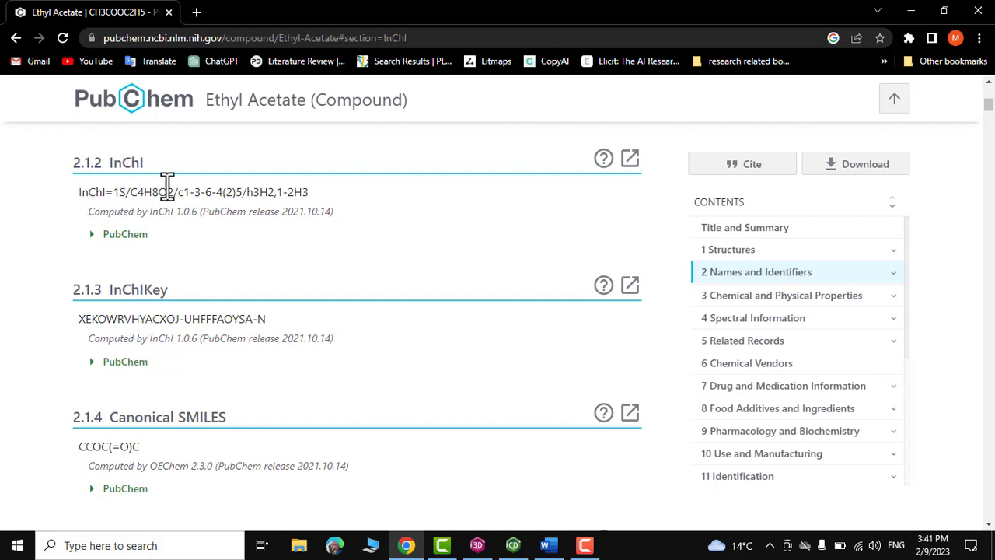
{"action": "scroll", "coordinate": [322, 334], "scroll_direction": "down", "scroll_amount": 1}
{"action": "scroll", "coordinate": [239, 304], "scroll_direction": "down", "scroll_amount": 1}
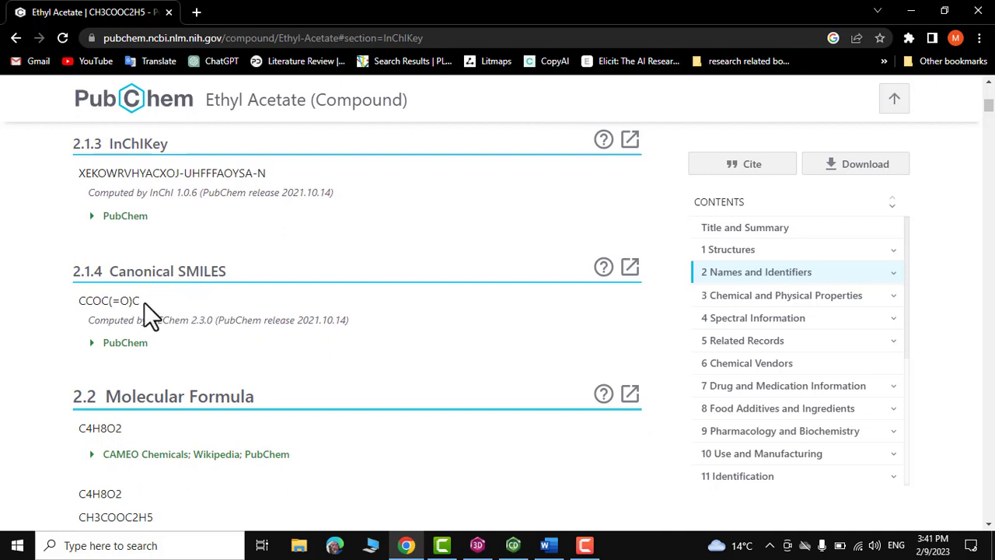
{"action": "left_click_drag", "start_coordinate": [143, 301], "coordinate": [75, 306]}
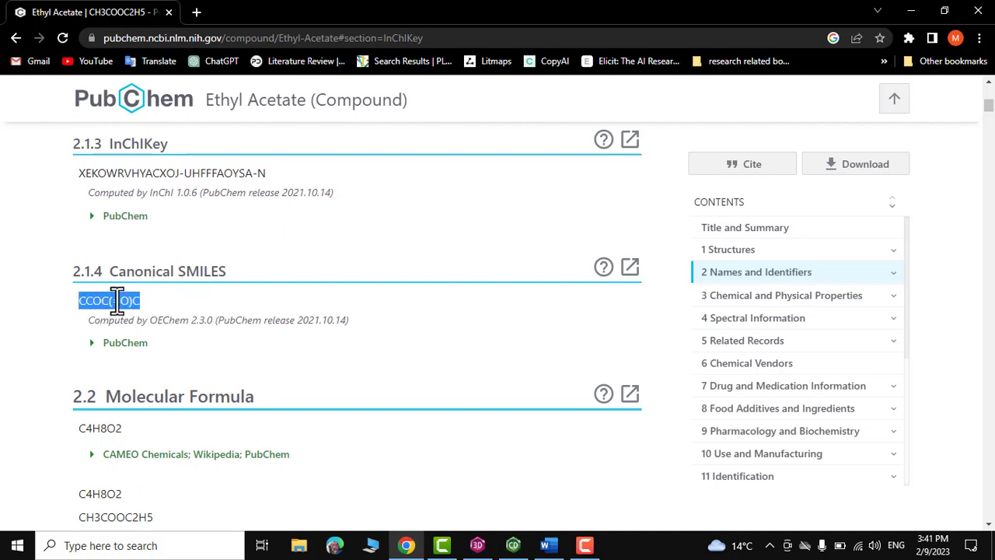
{"action": "right_click", "coordinate": [117, 300]}
{"action": "left_click", "coordinate": [146, 310]}
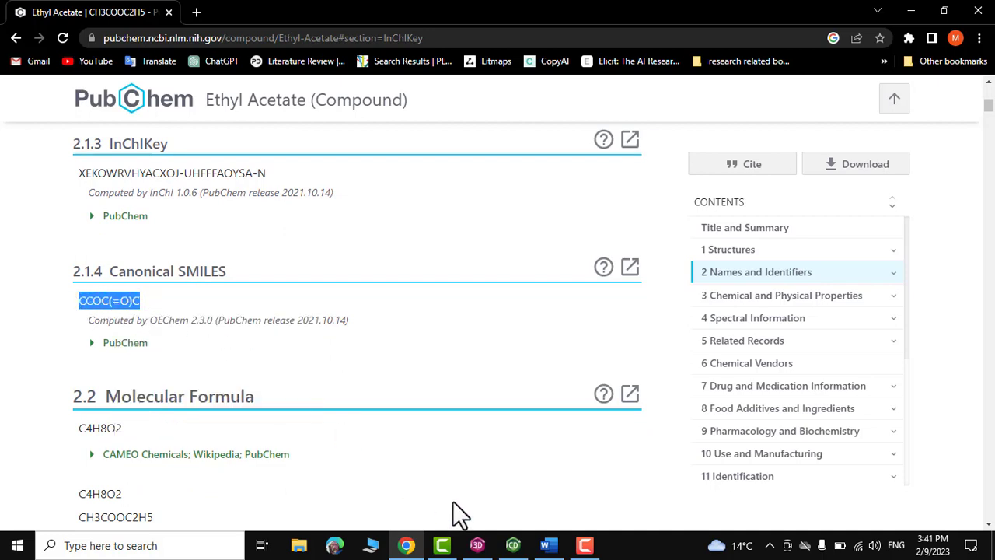
In ChemDraw, paste the copied SMILES as an ethyl acetate structure and centre it on the page
{"action": "left_click", "coordinate": [512, 545]}
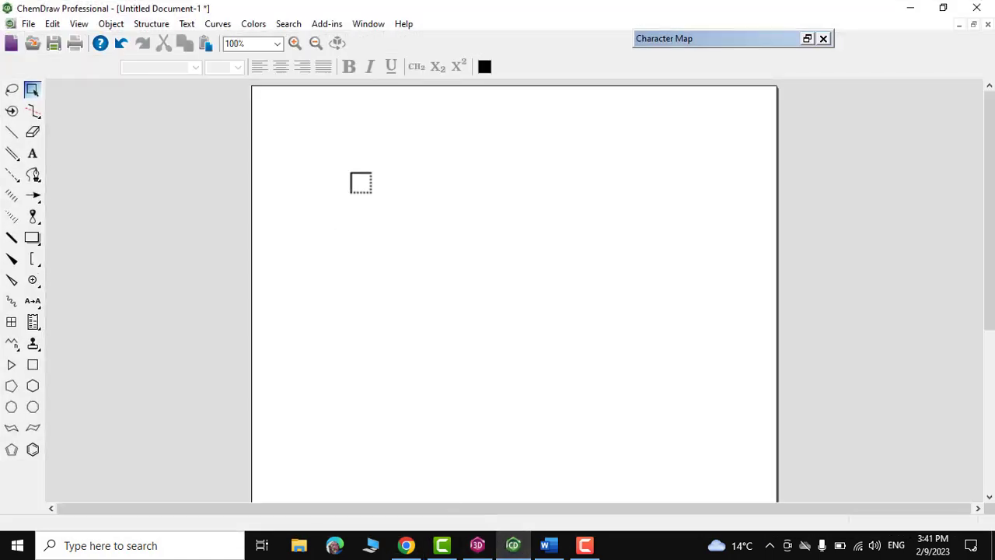
{"action": "right_click", "coordinate": [342, 155]}
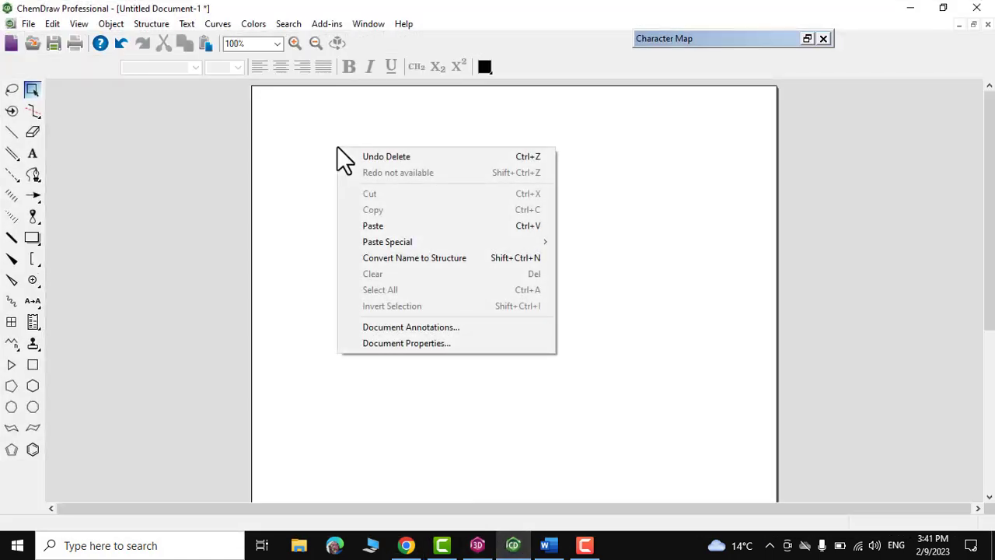
{"action": "mouse_move", "coordinate": [424, 246]}
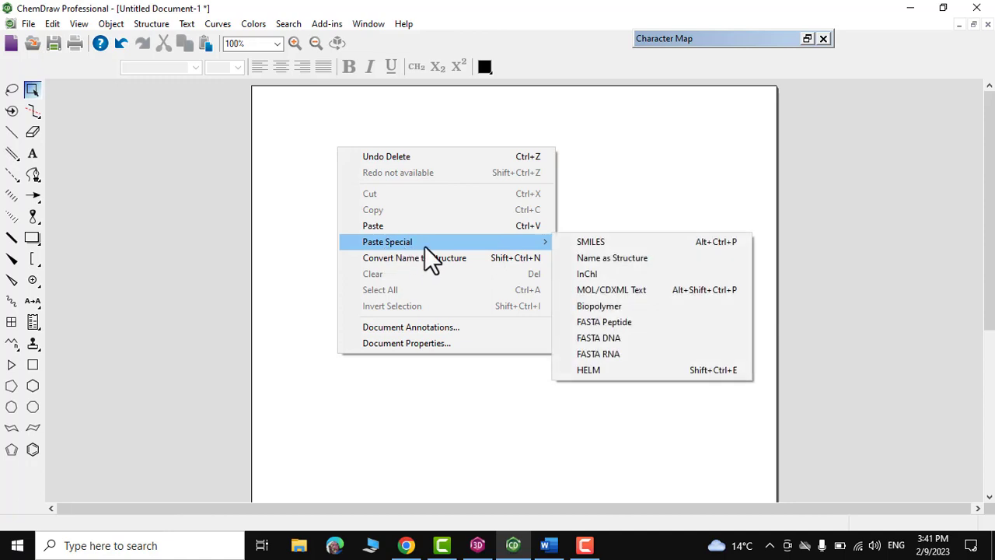
{"action": "left_click", "coordinate": [581, 242]}
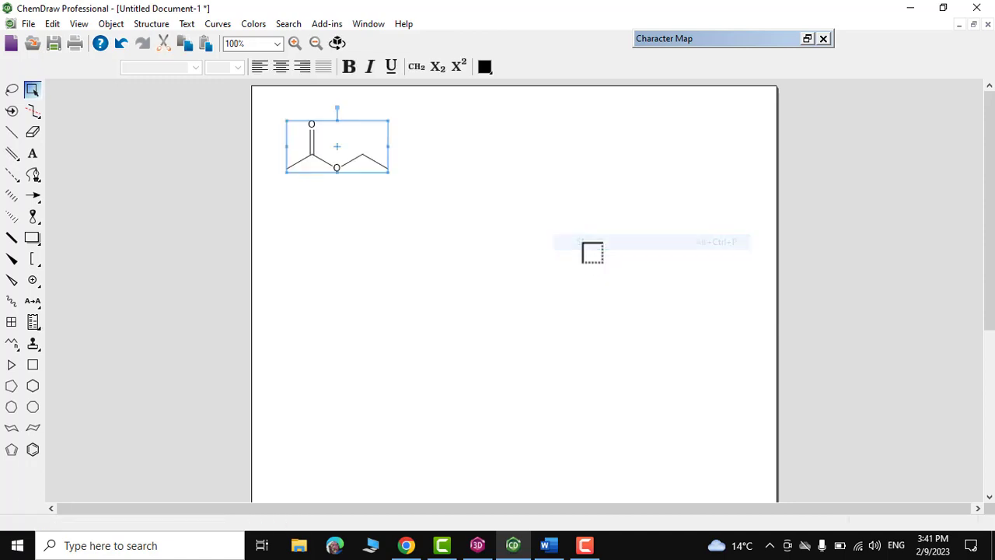
{"action": "left_click_drag", "start_coordinate": [368, 137], "coordinate": [486, 184]}
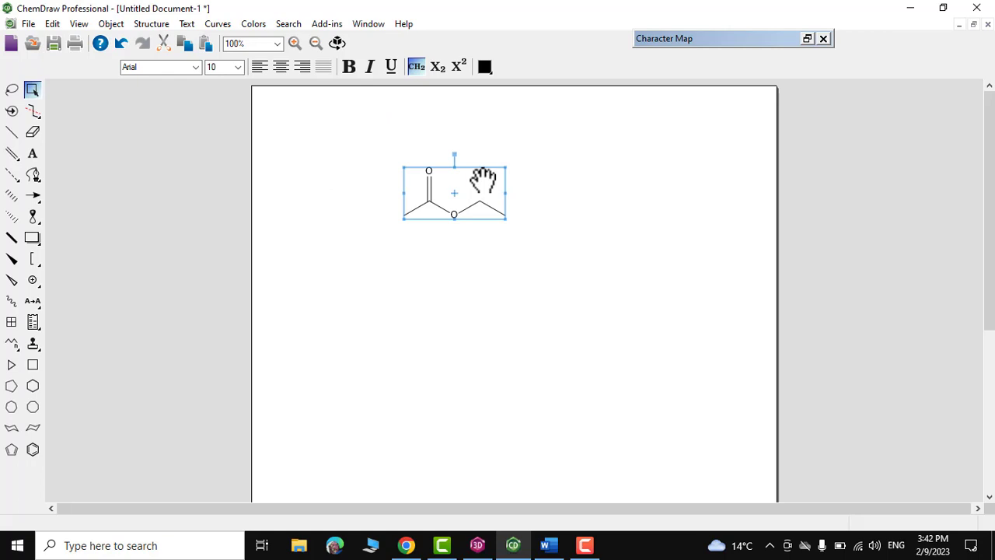
Copy the full InChI string from the PubChem page and return to ChemDraw
{"action": "key", "text": "alt+Tab"}
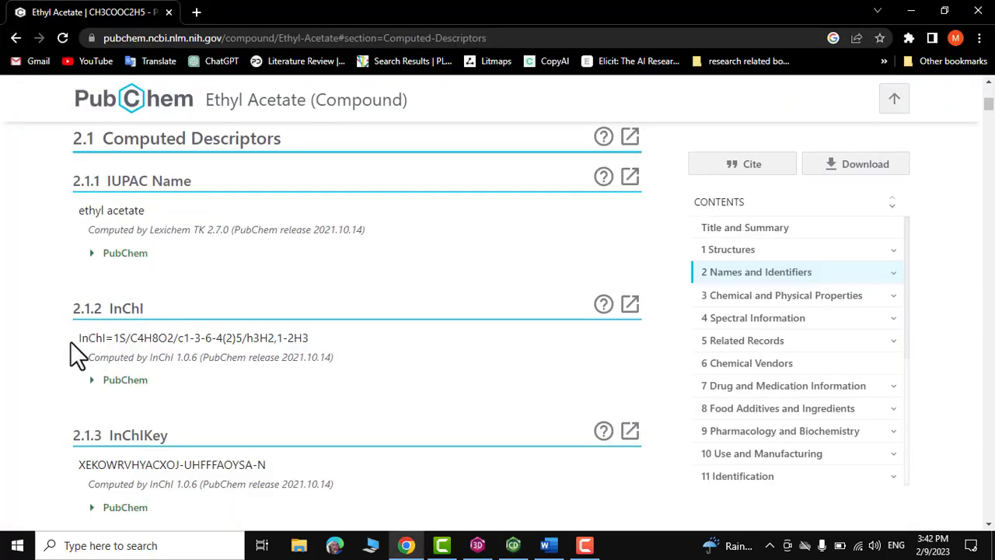
{"action": "left_click_drag", "start_coordinate": [311, 339], "coordinate": [77, 340]}
{"action": "right_click", "coordinate": [122, 339]}
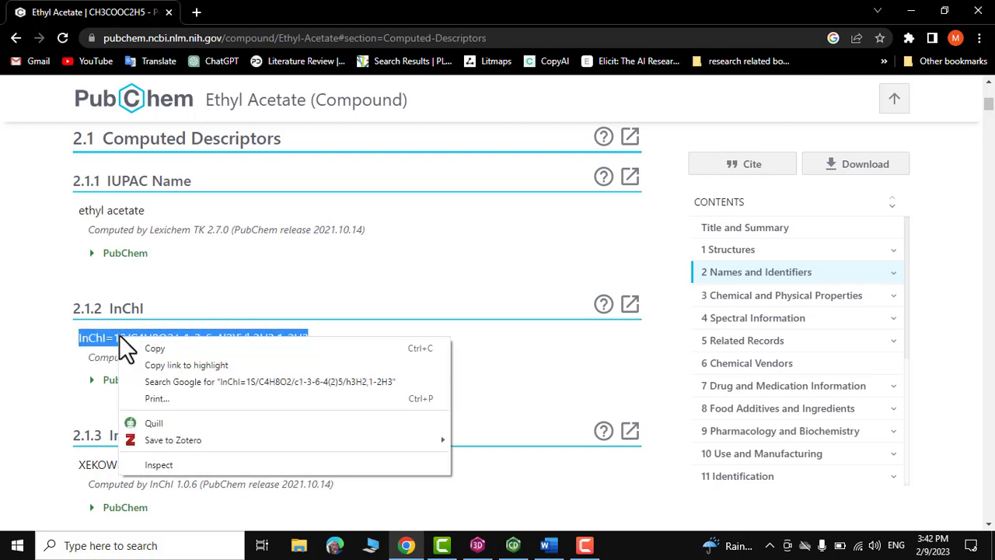
{"action": "left_click", "coordinate": [155, 348]}
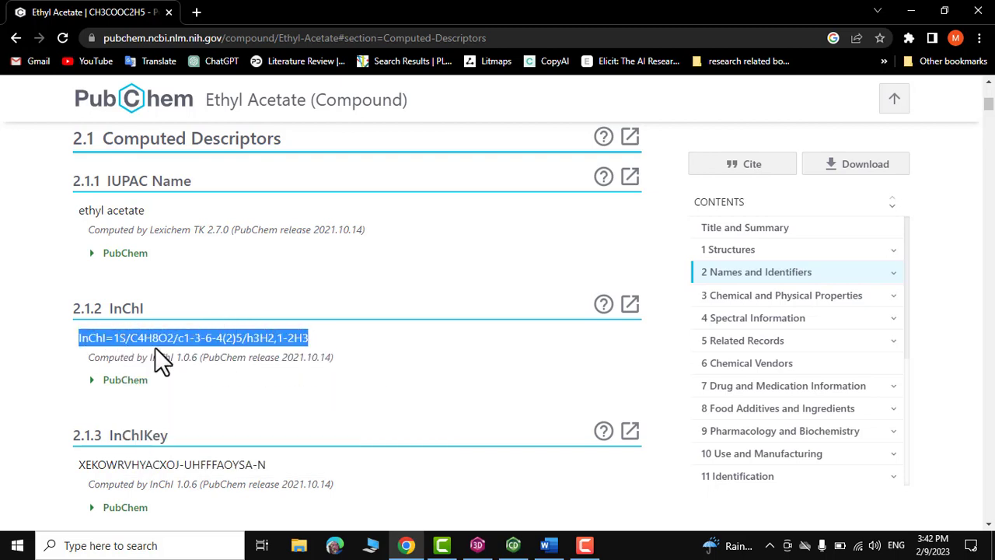
{"action": "left_click", "coordinate": [513, 545]}
Paste the clipboard text onto the blank canvas using Paste Special > InChI
{"action": "right_click", "coordinate": [356, 285]}
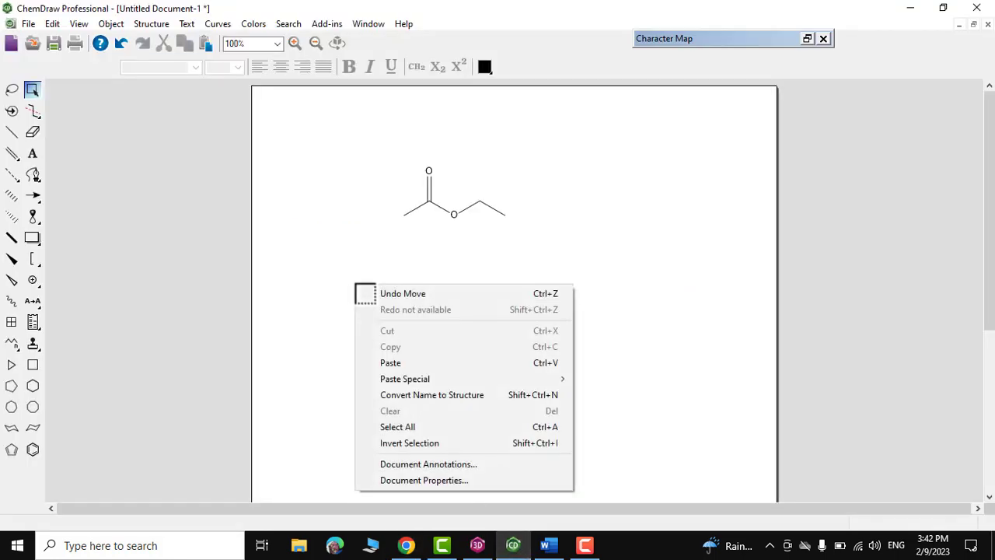
{"action": "mouse_move", "coordinate": [541, 383]}
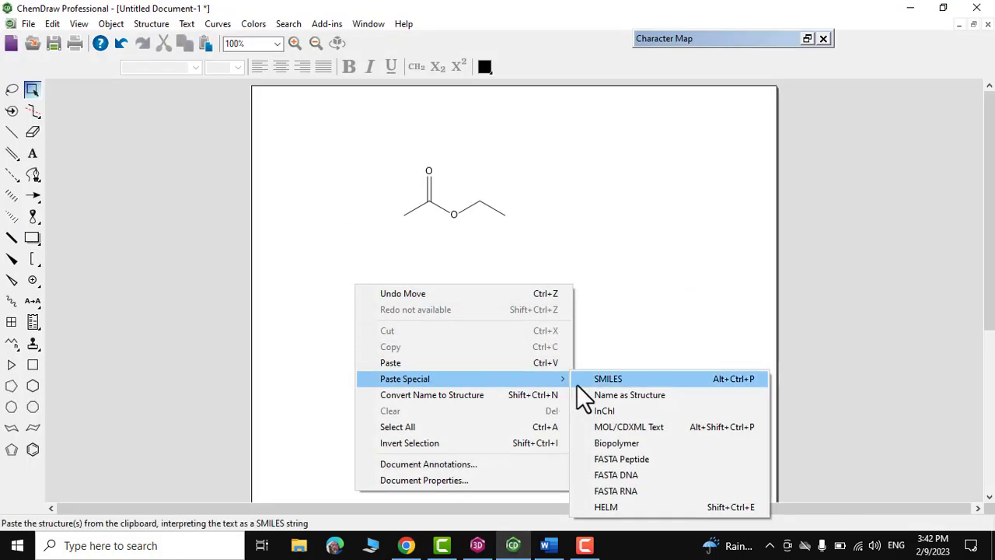
{"action": "left_click", "coordinate": [596, 409]}
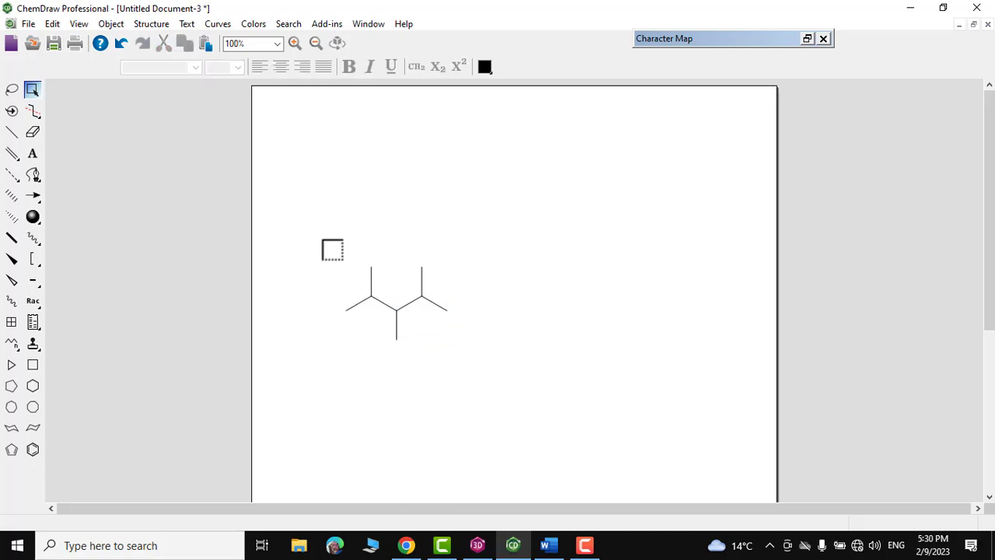
Run Predict 1H-NMR Shifts on the selected branched alkane
{"action": "left_click_drag", "start_coordinate": [320, 238], "coordinate": [484, 358]}
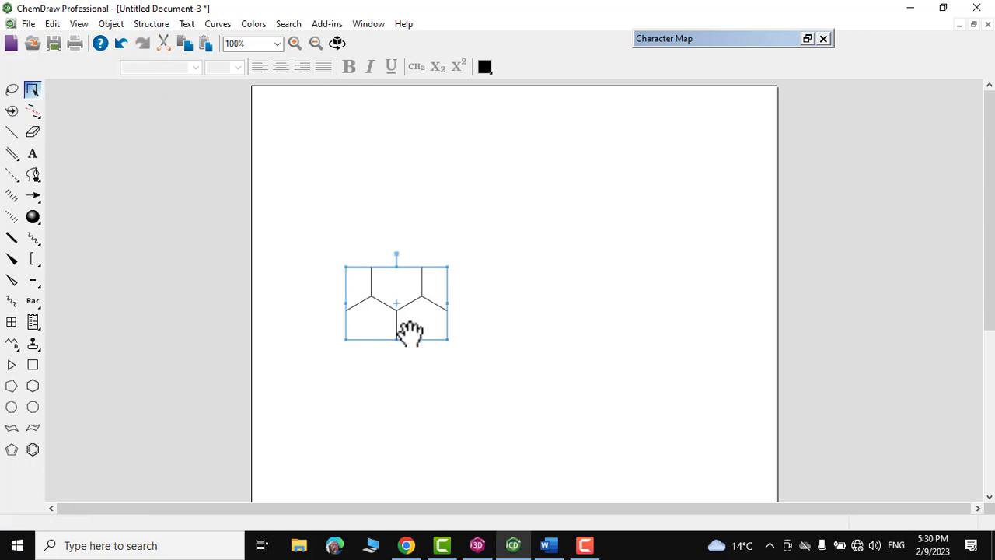
{"action": "left_click", "coordinate": [153, 25]}
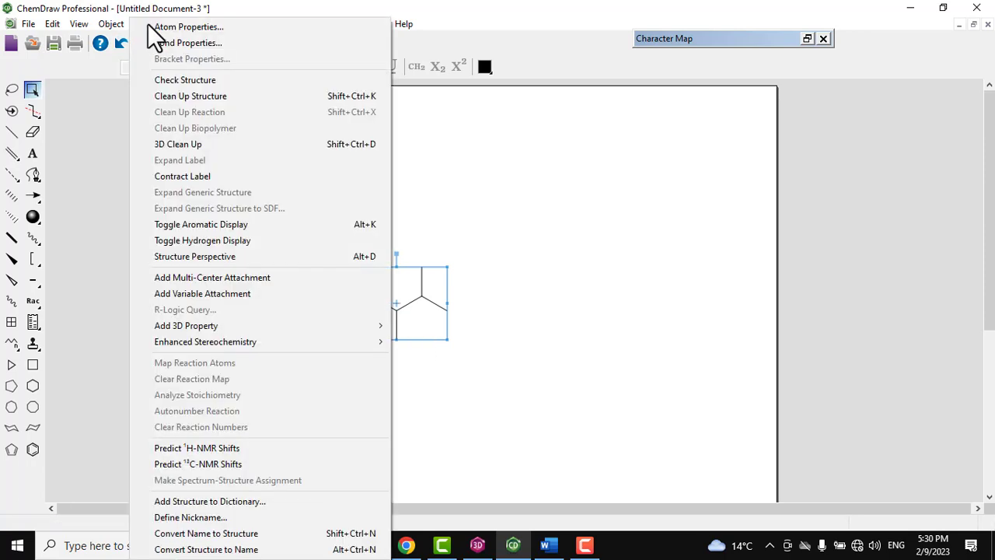
{"action": "left_click", "coordinate": [195, 447]}
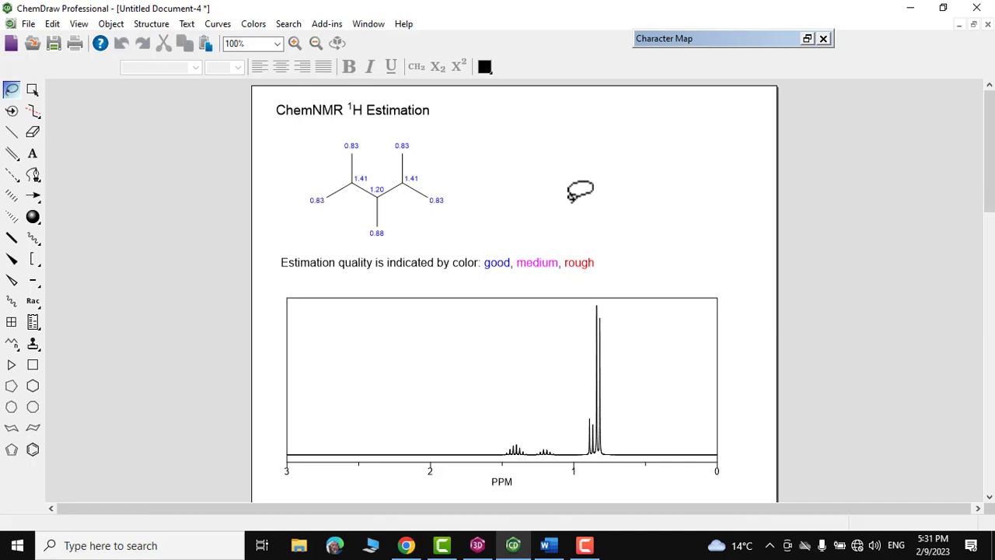
Delete the prediction page contents and shift the remaining skeleton to the right
{"action": "key", "text": "ctrl+a"}
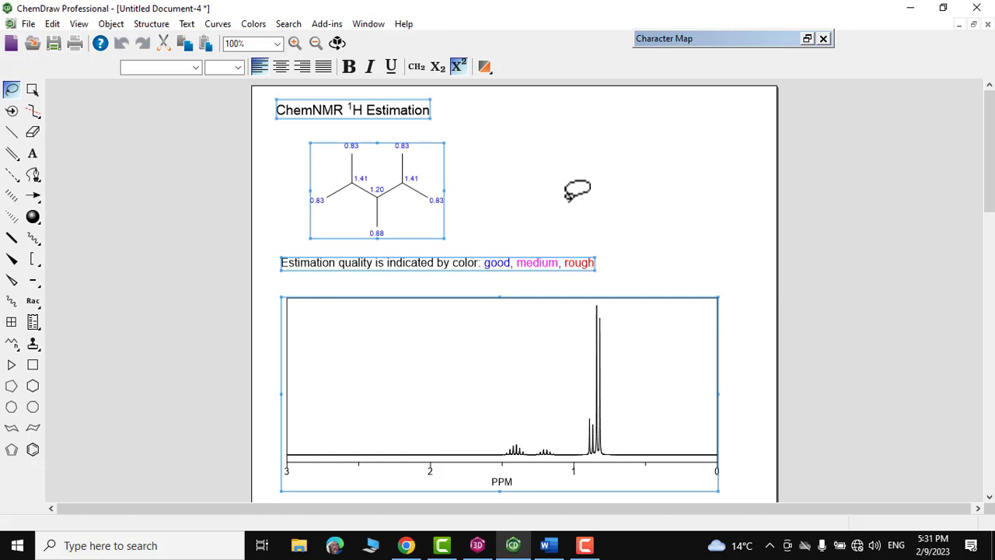
{"action": "key", "text": "Delete"}
{"action": "left_click", "coordinate": [32, 89]}
{"action": "key", "text": "ctrl+a"}
{"action": "left_click_drag", "start_coordinate": [360, 220], "coordinate": [459, 216]}
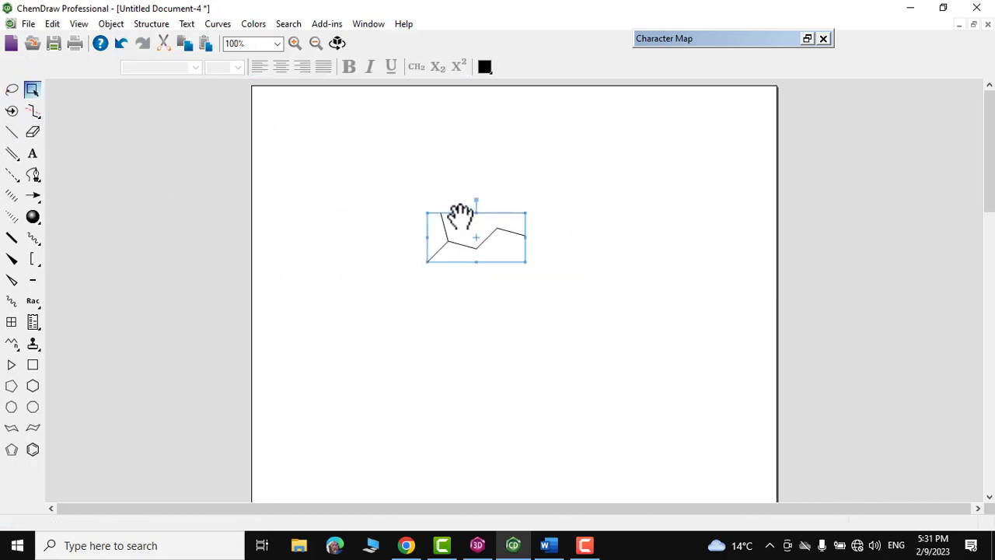
Predict the 13C NMR shifts for the branched chain and scroll through the protocol table
{"action": "left_click", "coordinate": [152, 24]}
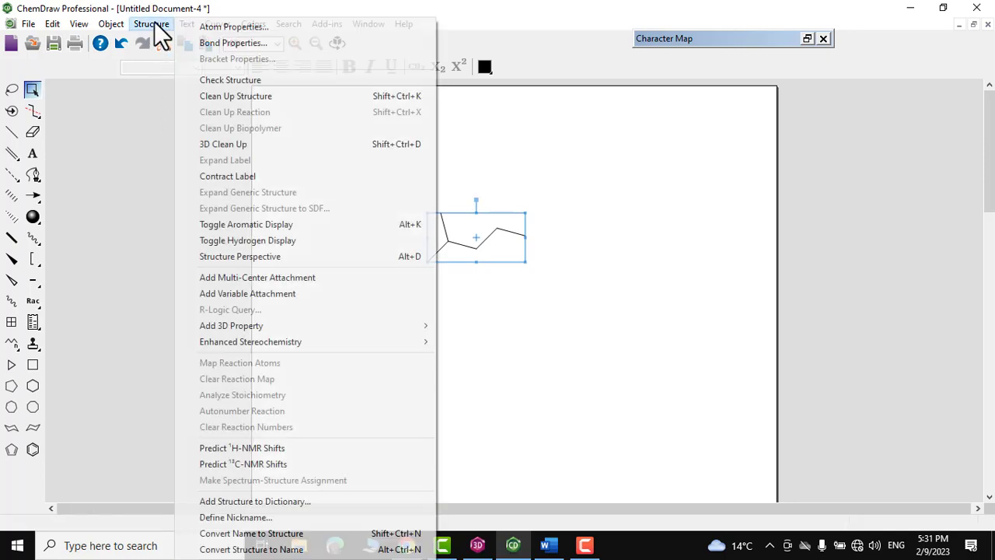
{"action": "left_click", "coordinate": [243, 464]}
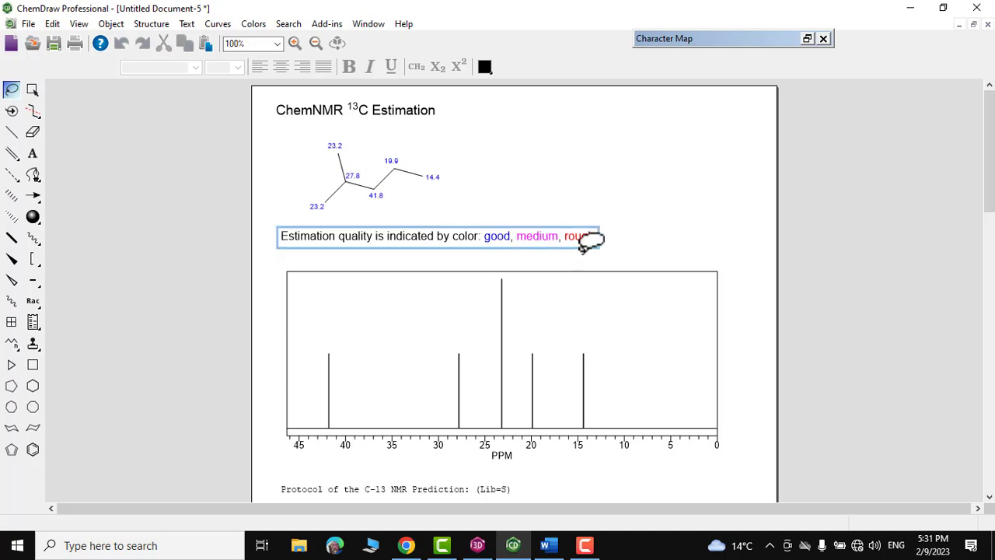
{"action": "scroll", "coordinate": [685, 467], "scroll_direction": "down", "scroll_amount": 5}
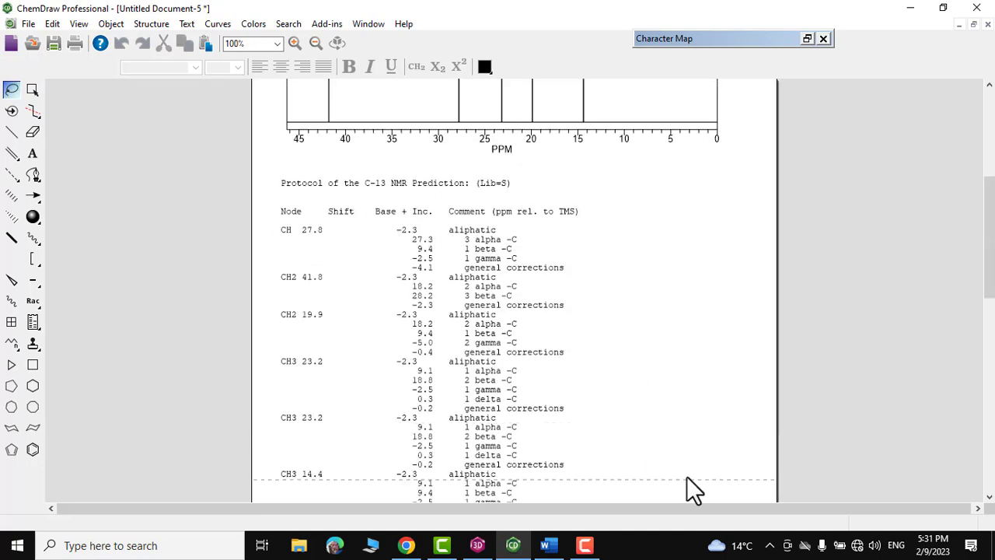
{"action": "scroll", "coordinate": [685, 458], "scroll_direction": "up", "scroll_amount": 5}
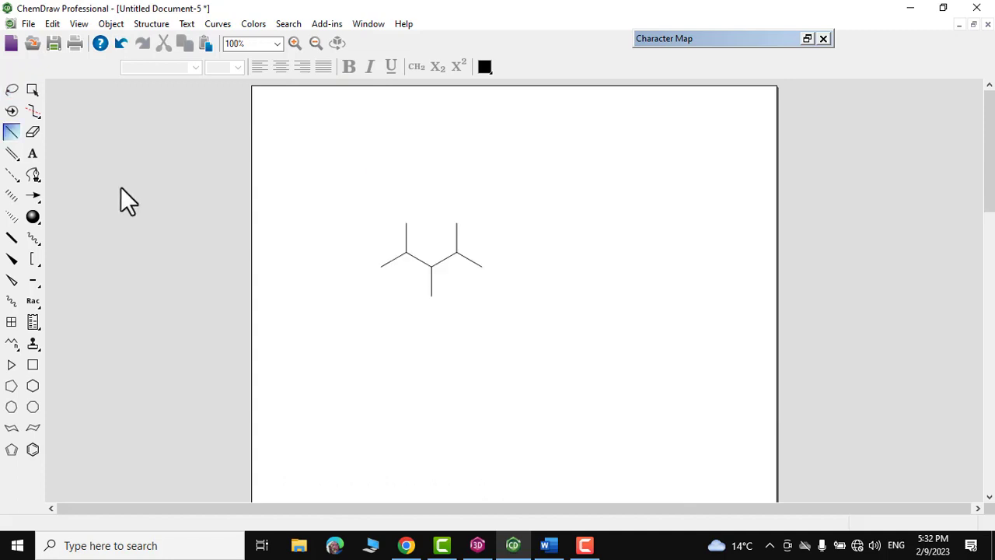
{"action": "left_click", "coordinate": [31, 90]}
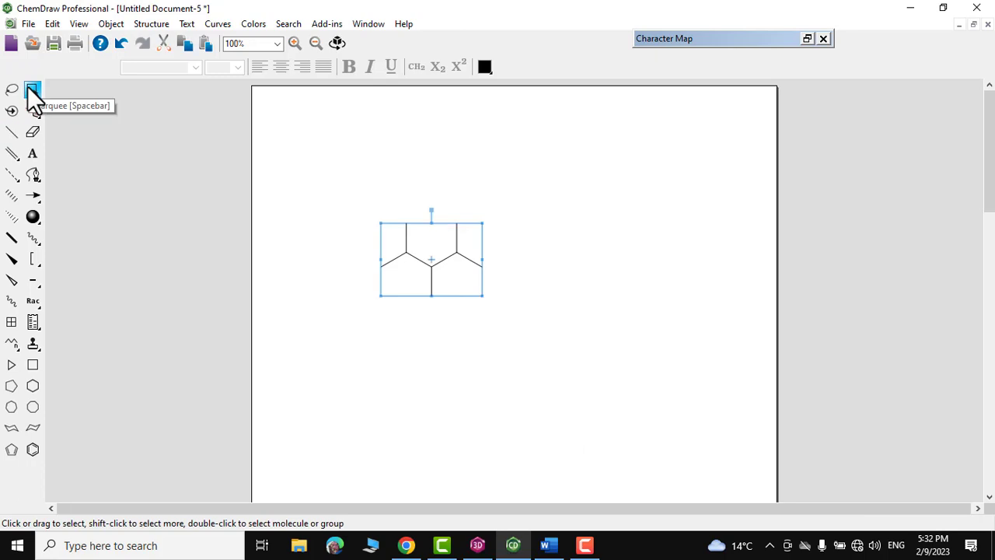
{"action": "left_click", "coordinate": [78, 24]}
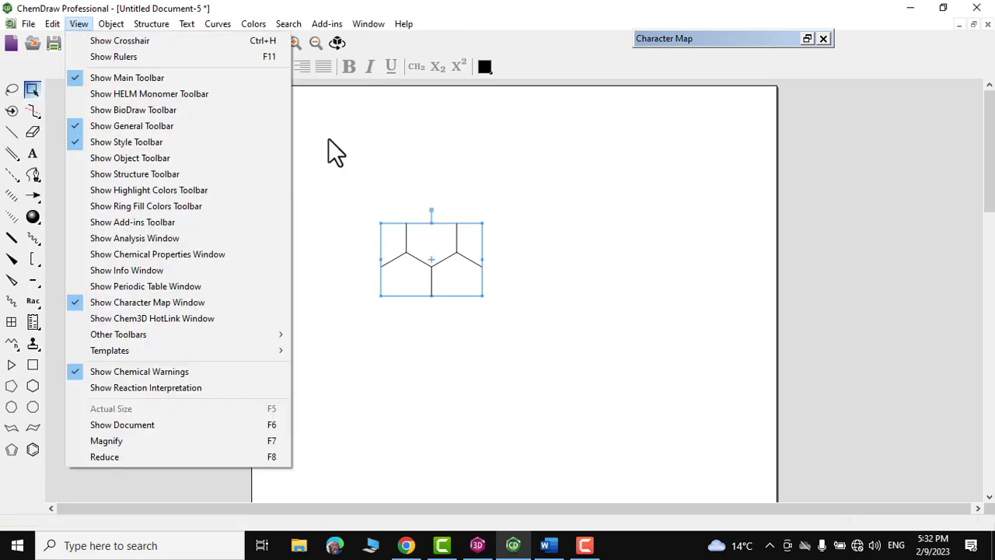
{"action": "left_click", "coordinate": [386, 162]}
{"action": "left_click", "coordinate": [386, 163]}
{"action": "left_click", "coordinate": [78, 24]}
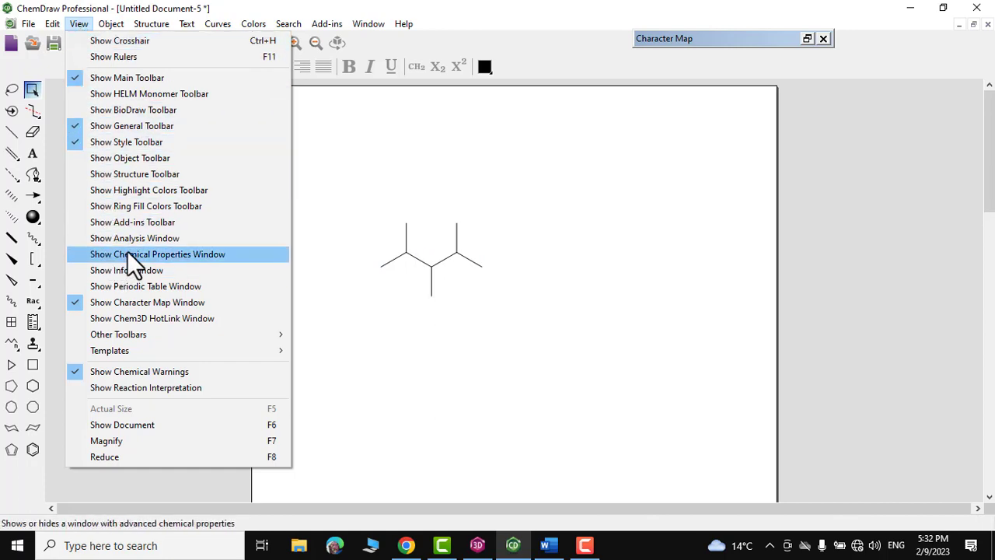
{"action": "left_click", "coordinate": [148, 256]}
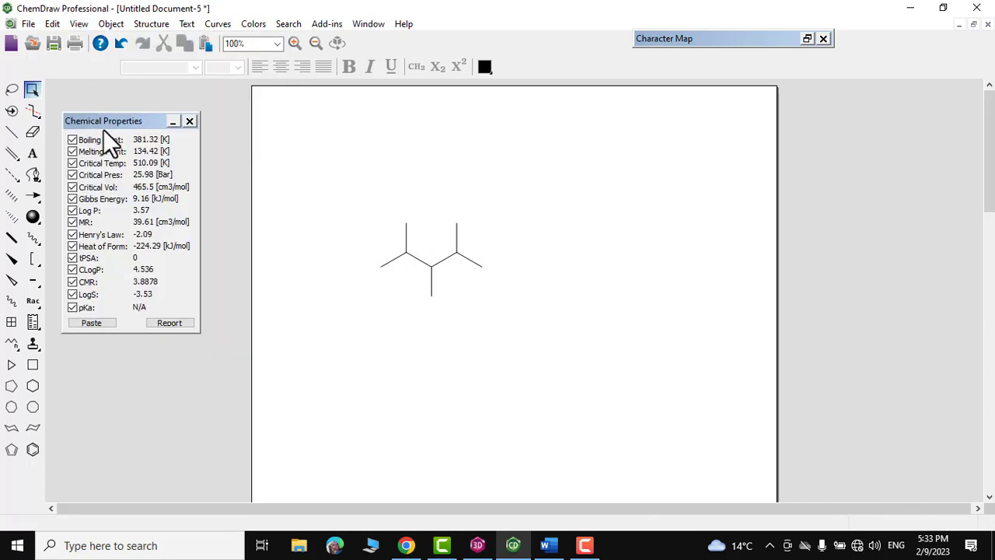
{"action": "left_click_drag", "start_coordinate": [102, 121], "coordinate": [583, 152]}
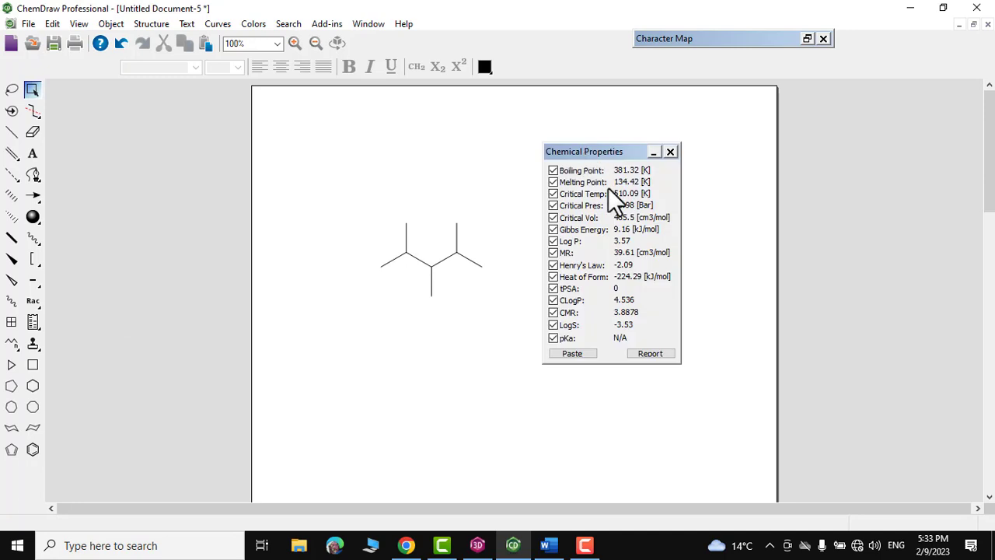
{"action": "left_click", "coordinate": [573, 355]}
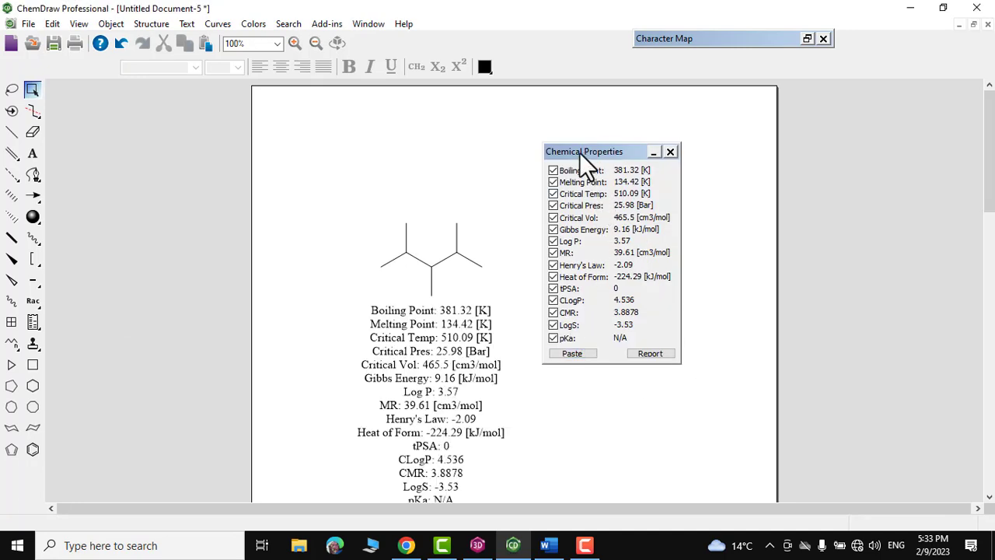
{"action": "left_click_drag", "start_coordinate": [580, 153], "coordinate": [663, 156]}
{"action": "scroll", "coordinate": [540, 249], "scroll_direction": "down", "scroll_amount": 3}
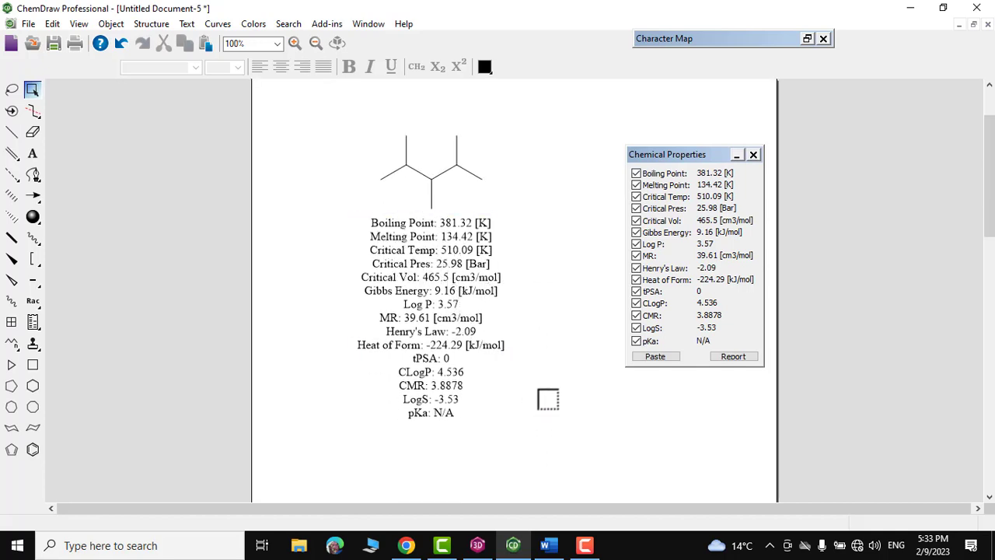
{"action": "scroll", "coordinate": [548, 399], "scroll_direction": "up", "scroll_amount": 3}
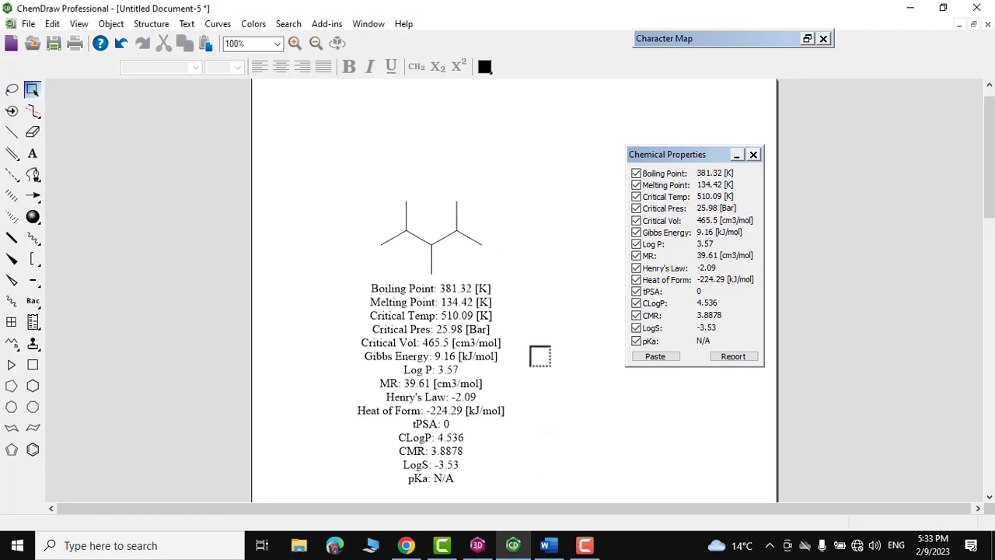
{"action": "key", "text": "ctrl+z"}
{"action": "left_click", "coordinate": [32, 90]}
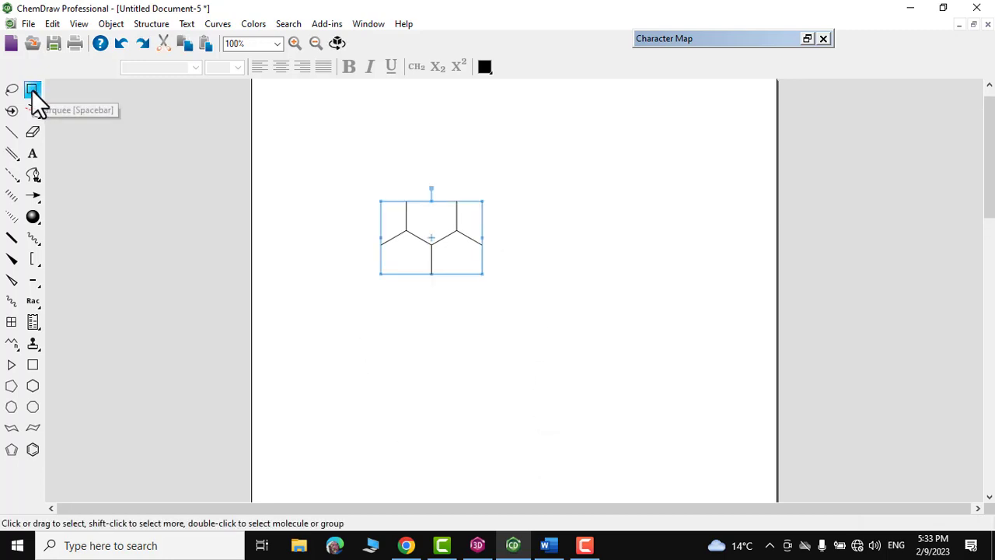
Cut a bond of the branched alkane with the Fragmentation tool to show C3H7 and C5H11 fragments
{"action": "left_click", "coordinate": [372, 156]}
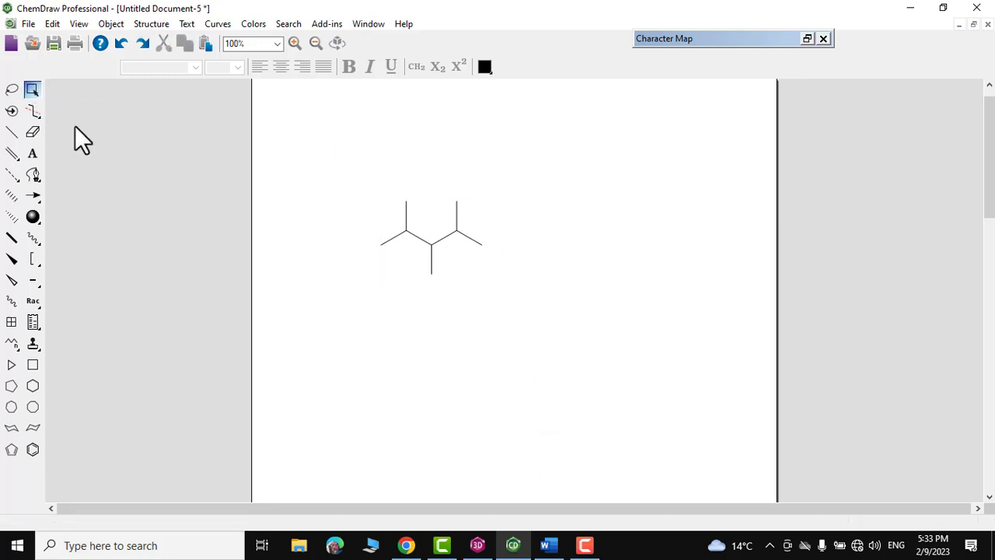
{"action": "left_click", "coordinate": [32, 111]}
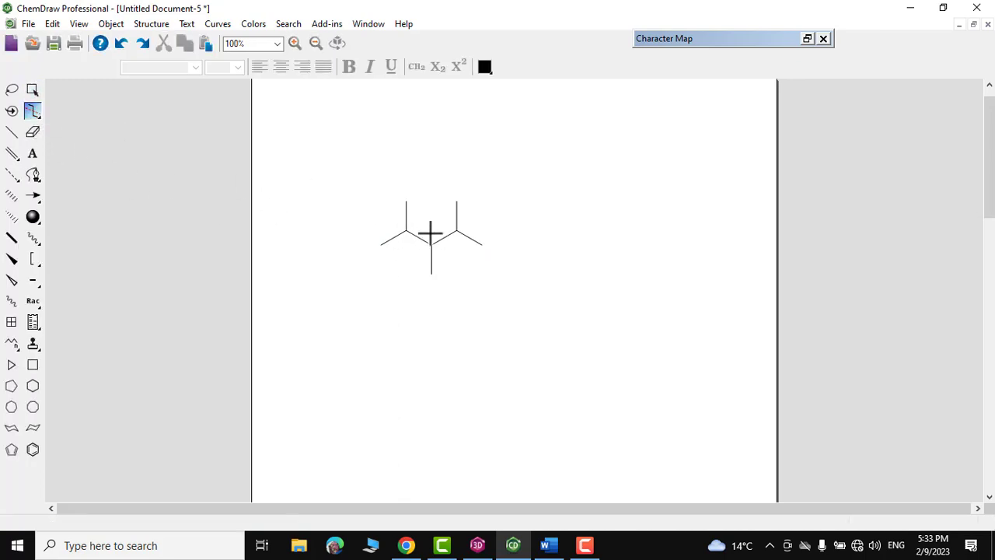
{"action": "left_click_drag", "start_coordinate": [428, 222], "coordinate": [400, 253]}
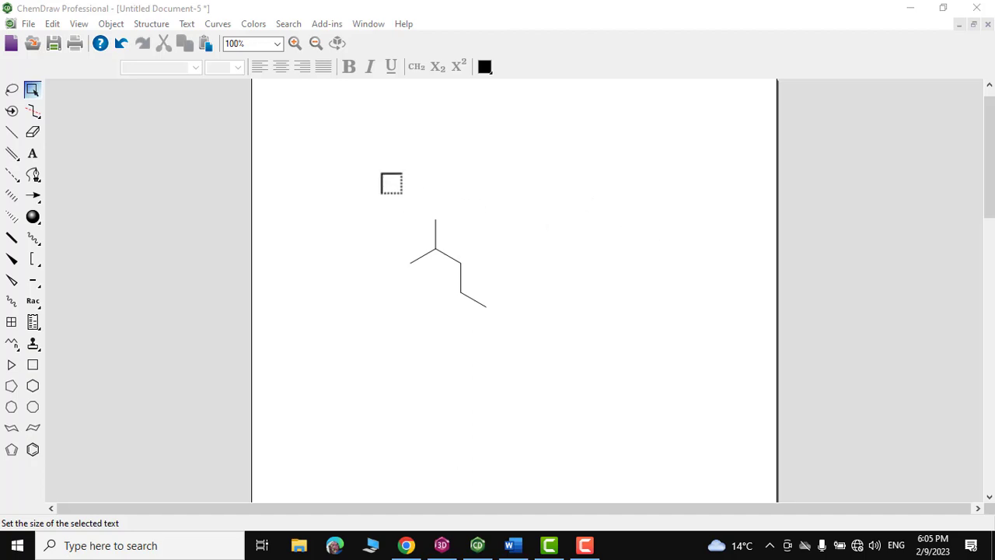
Add all analysis labels (name, C6H14, exact mass 86.11, MW 86.18) beneath 2-methylpentane
{"action": "left_click_drag", "start_coordinate": [358, 170], "coordinate": [537, 344]}
{"action": "right_click", "coordinate": [462, 255]}
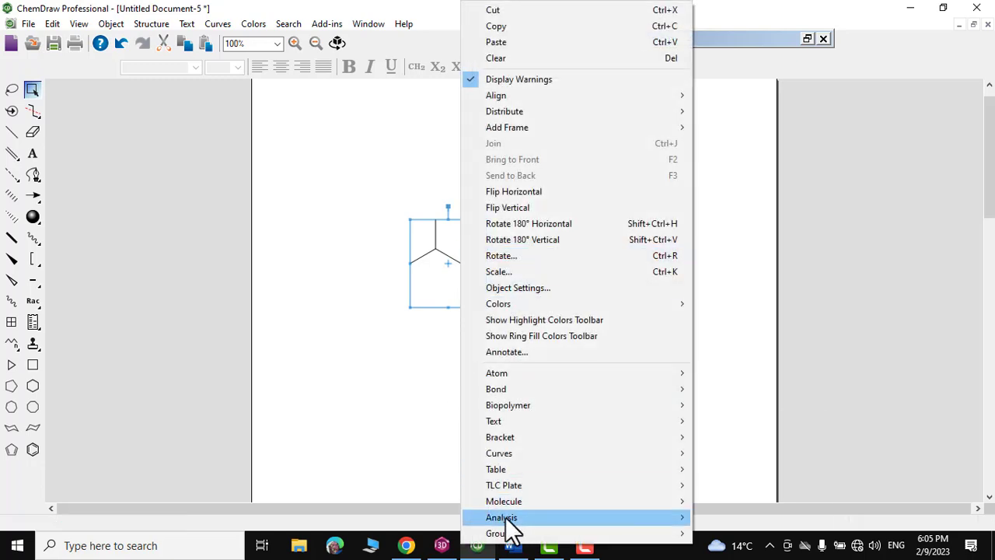
{"action": "mouse_move", "coordinate": [514, 520]}
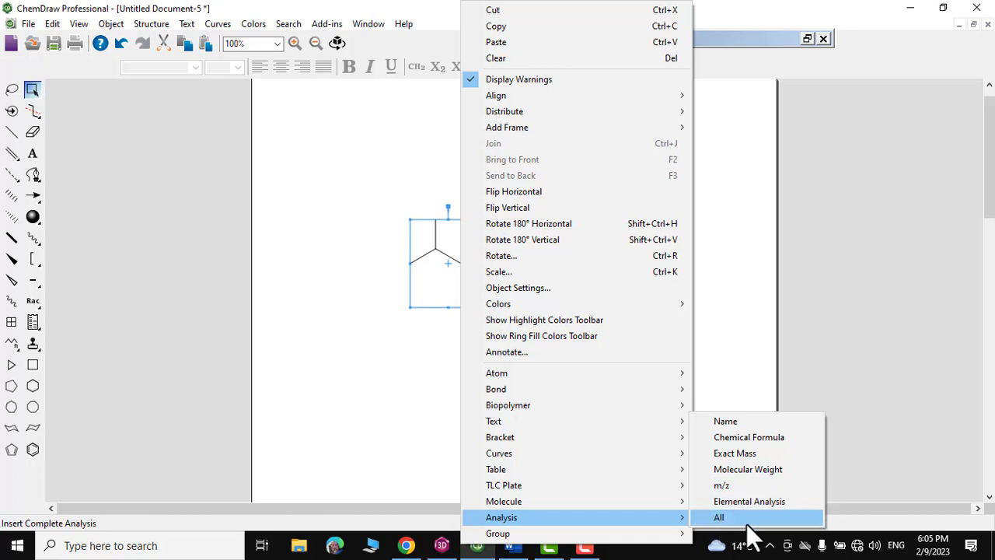
{"action": "left_click", "coordinate": [719, 517]}
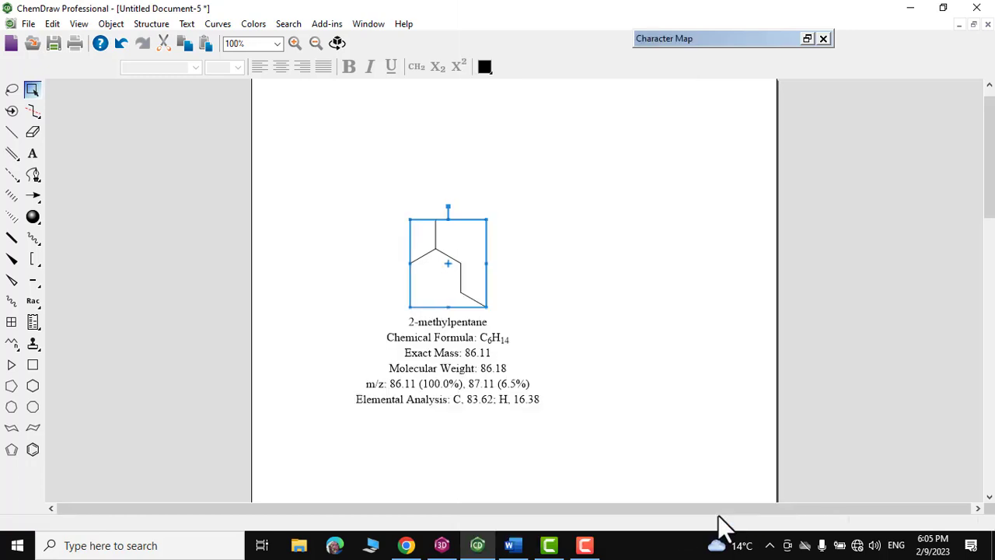